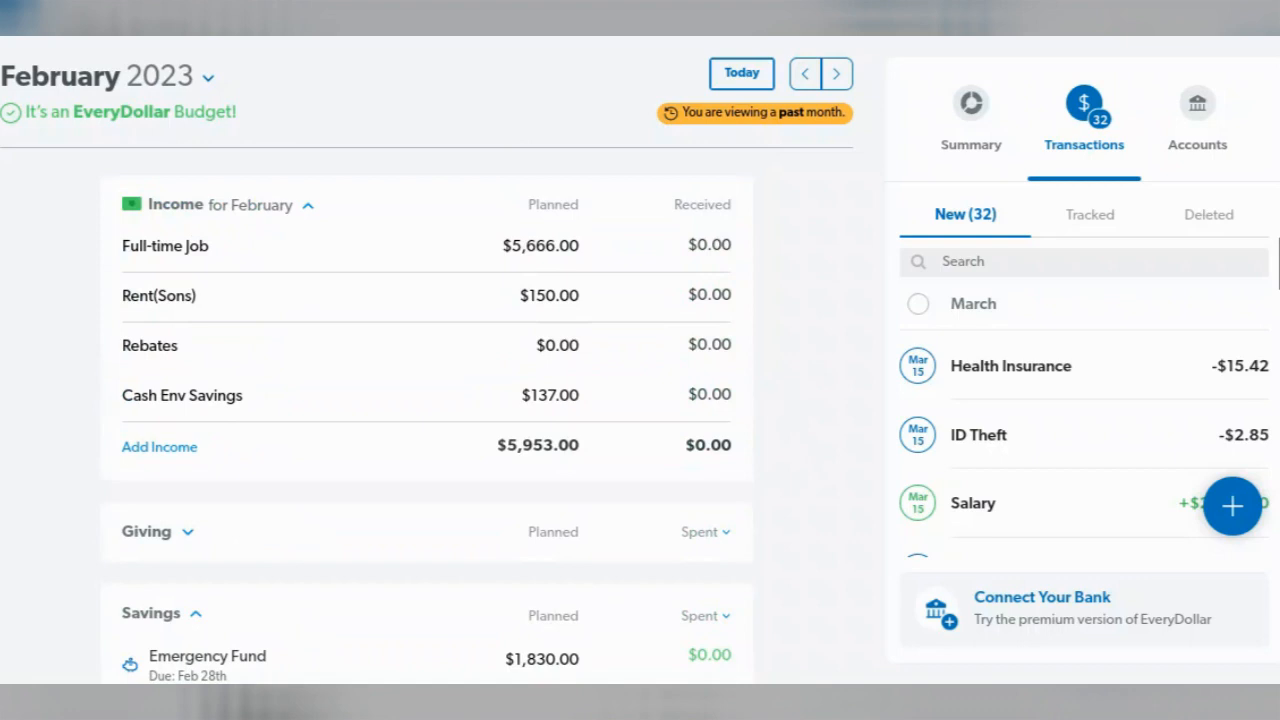
Add an item named "Taxes (Income)" to the Savings group of the February 2023 budget.
scroll(777, 400, down, 8)
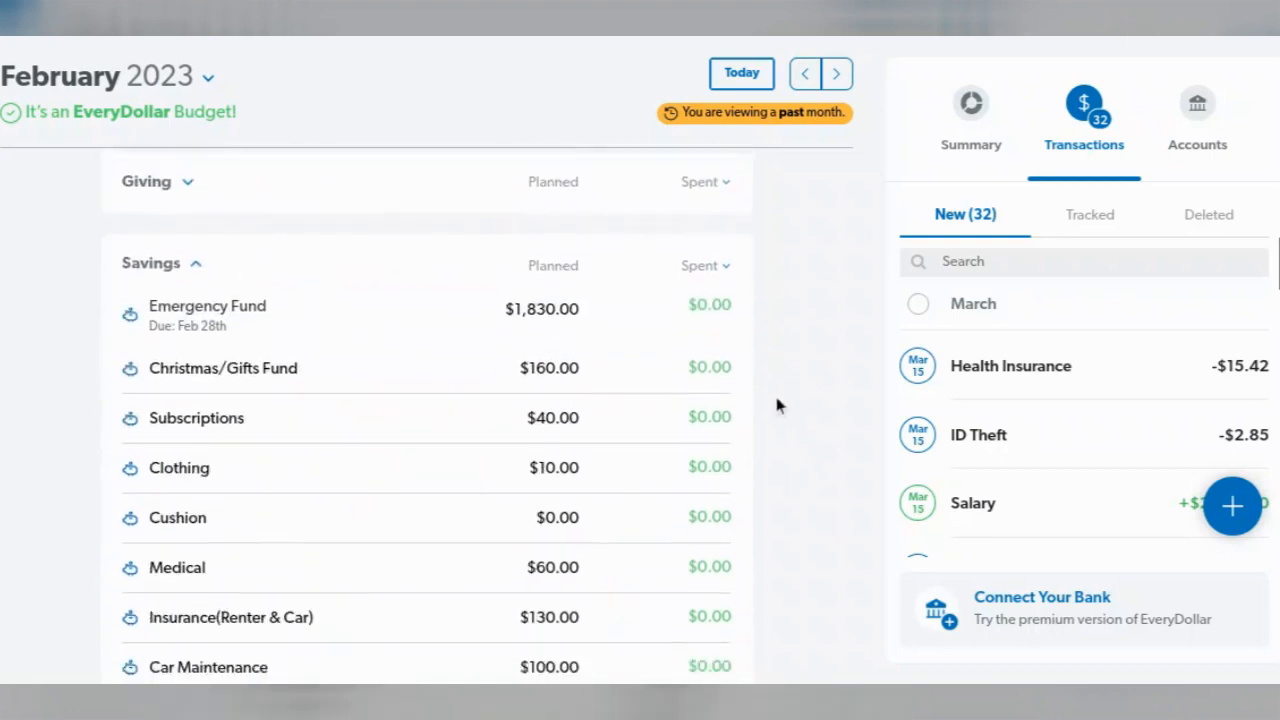
scroll(777, 405, down, 1)
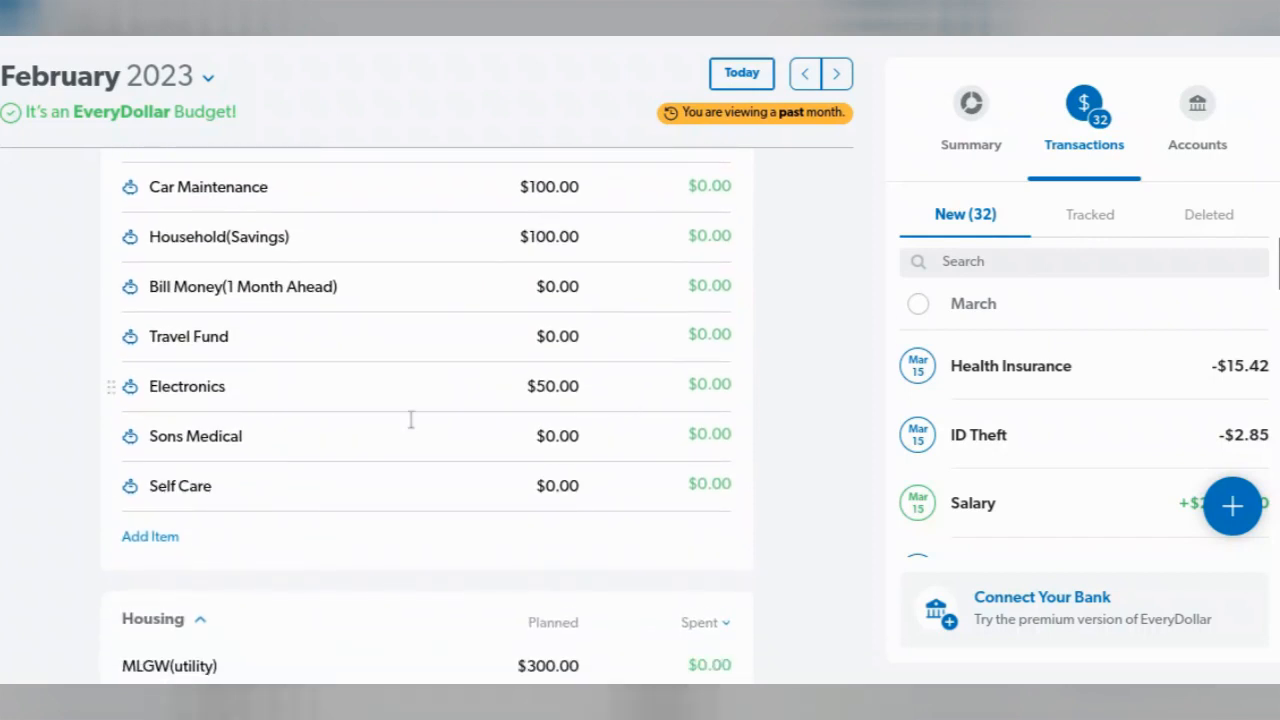
click(131, 541)
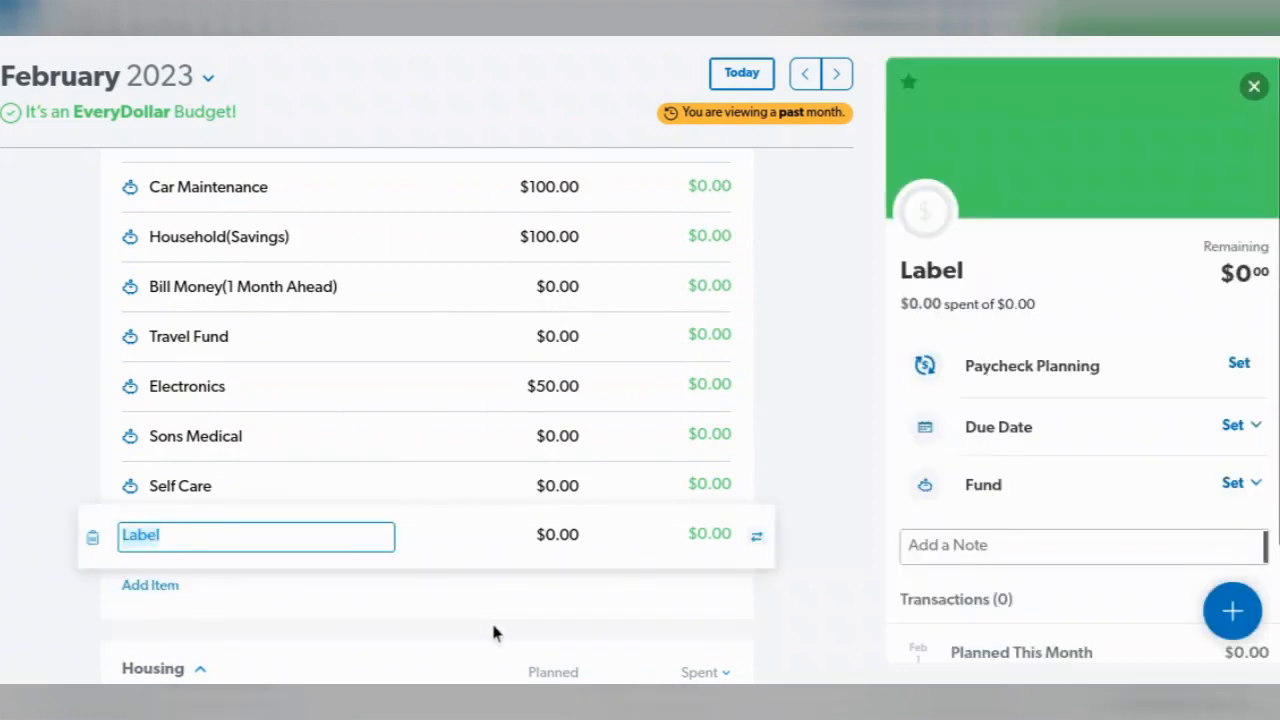
text(Taxes (Income)
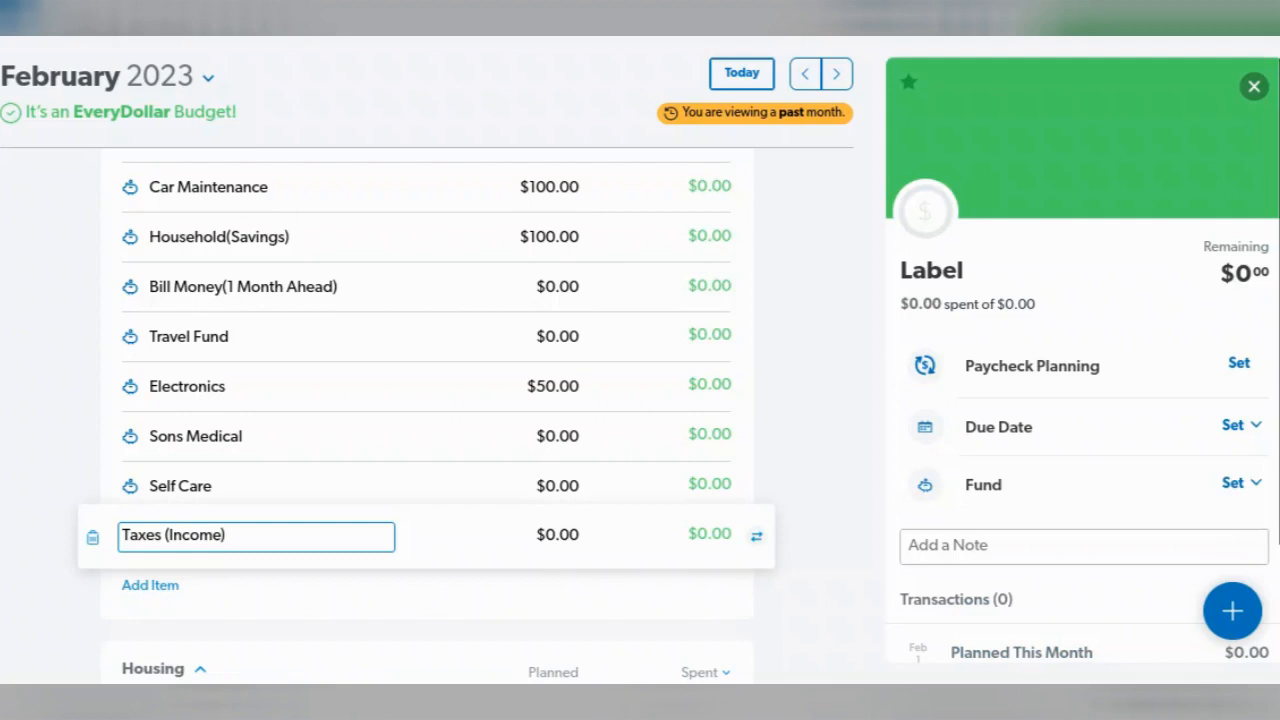
key(Tab)
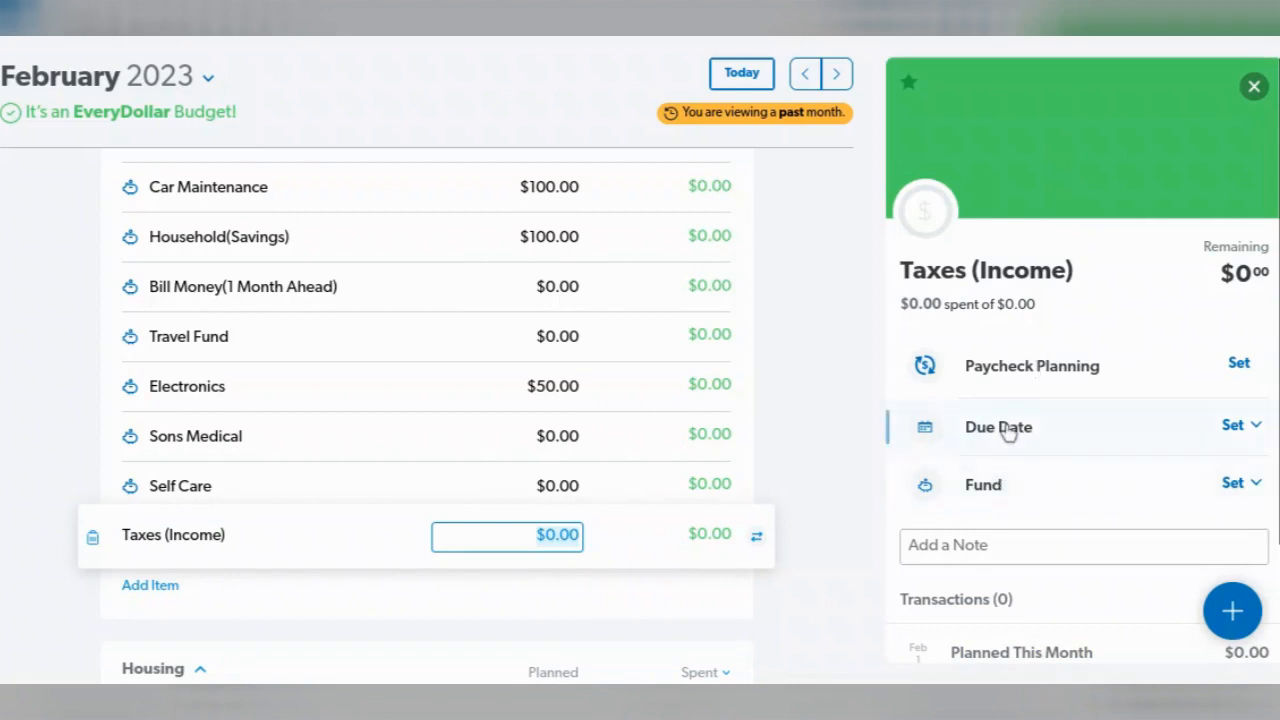
Examine the due date calendar and the fund option of the Taxes (Income) item, leaving both unset.
click(1236, 426)
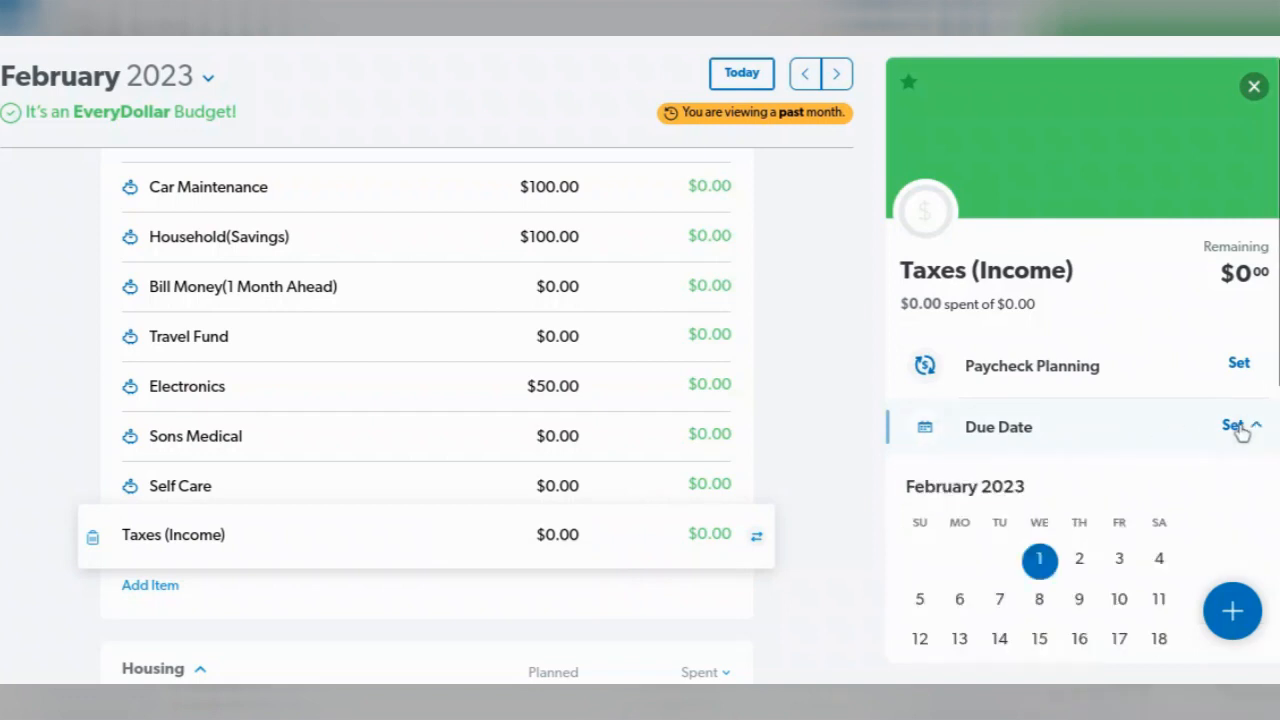
scroll(1137, 490, down, 2)
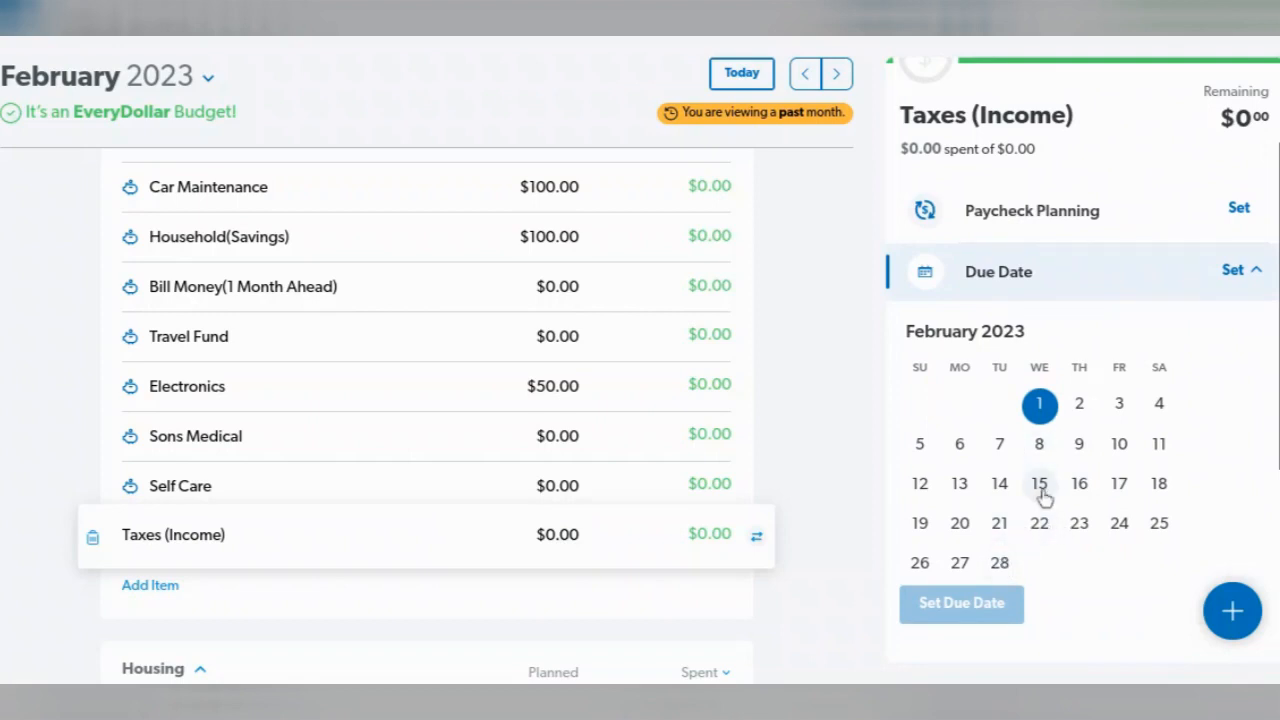
click(1238, 272)
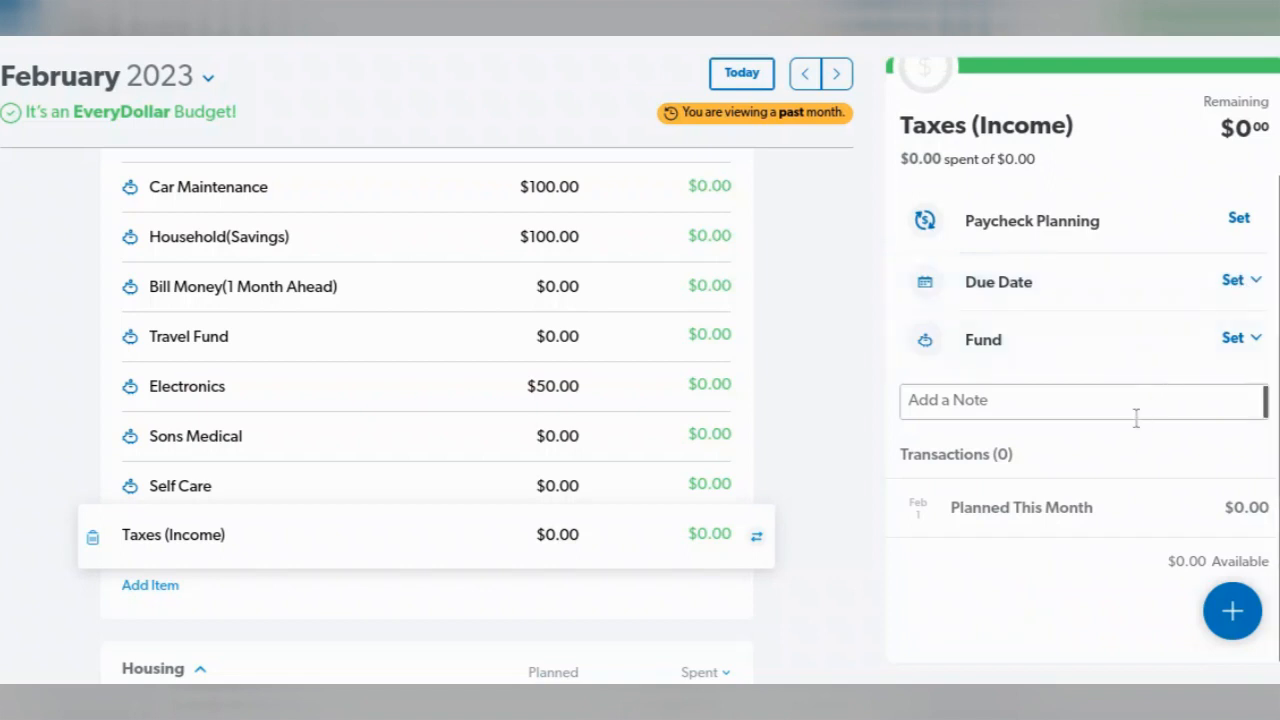
click(1240, 339)
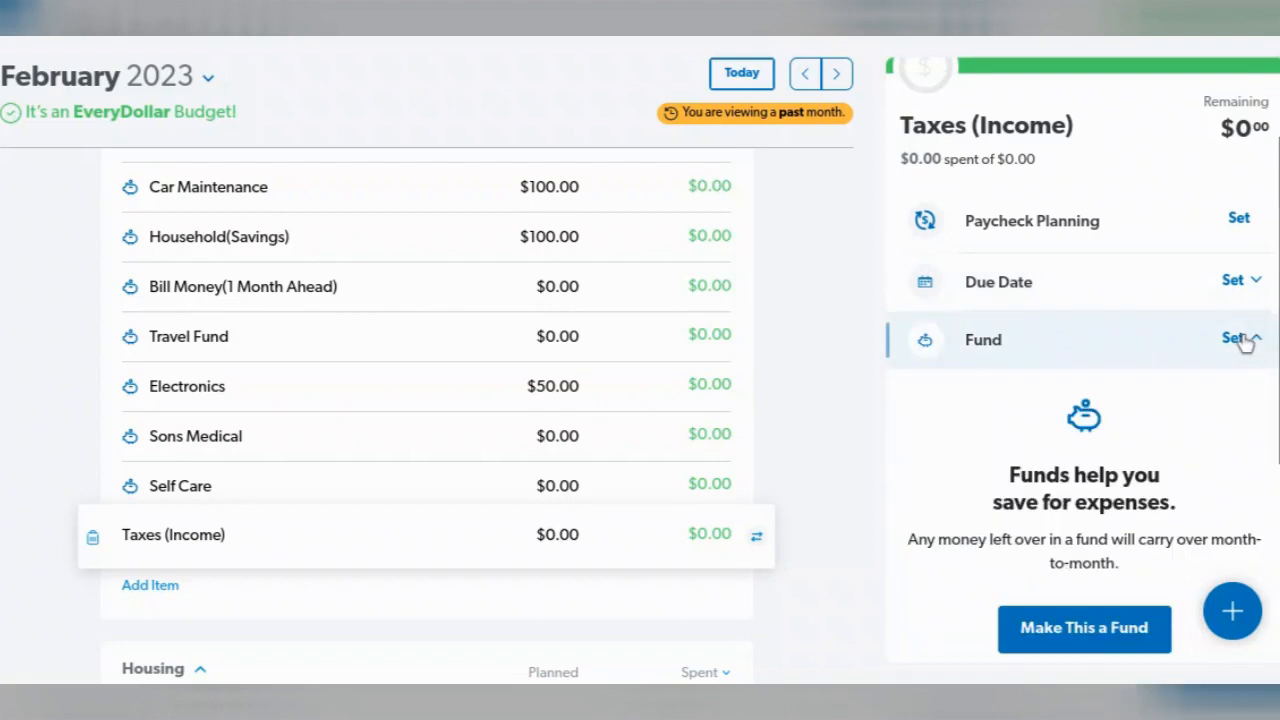
scroll(1194, 422, down, 1)
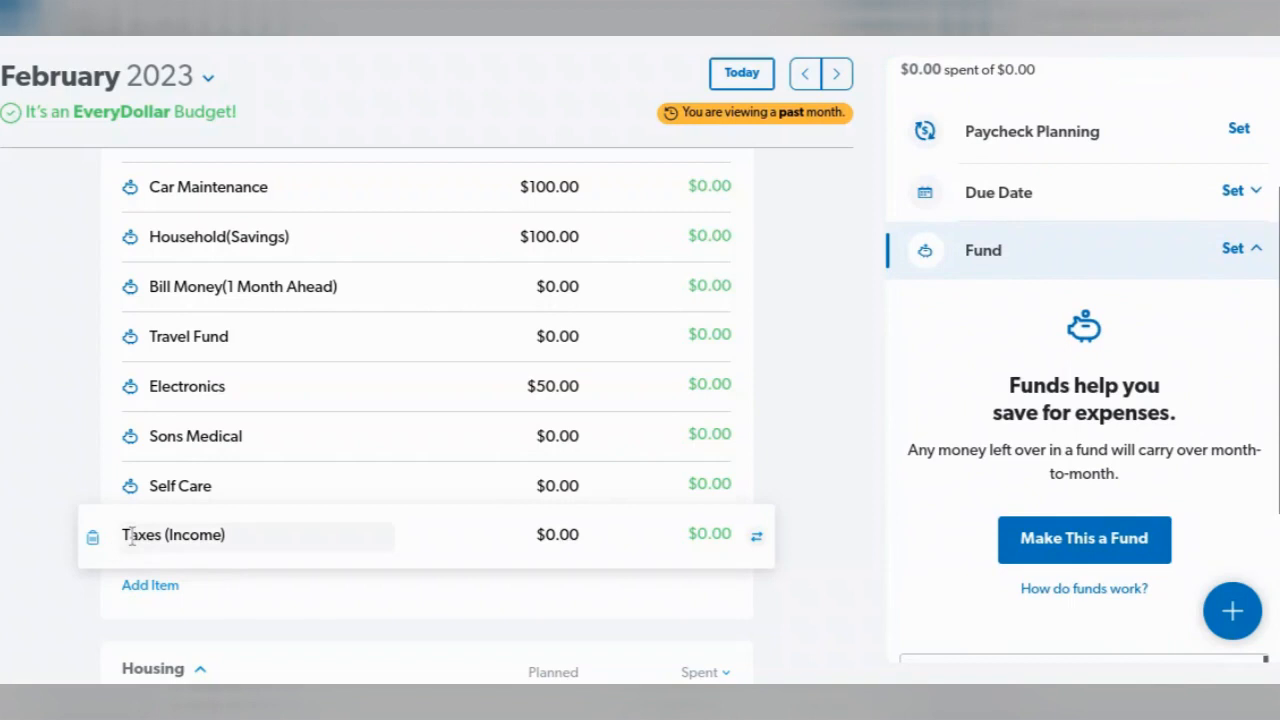
click(805, 470)
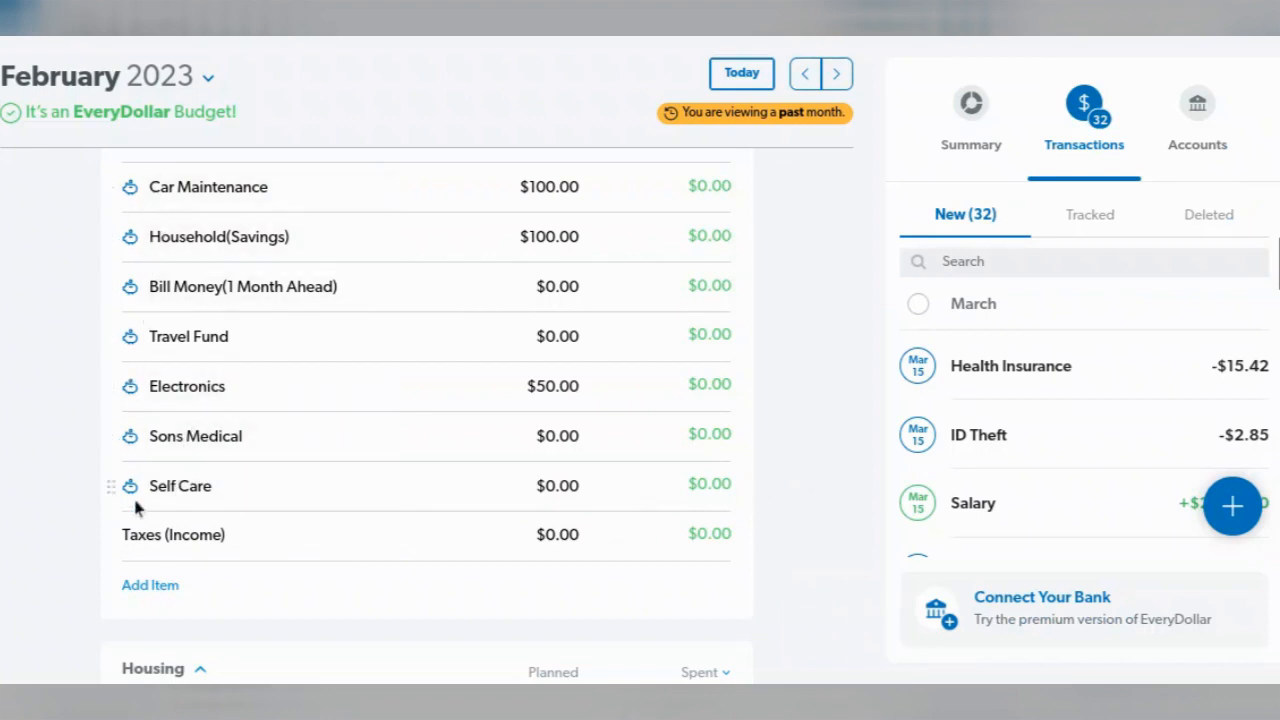
Turn the February Taxes (Income) savings item into a fund.
click(336, 540)
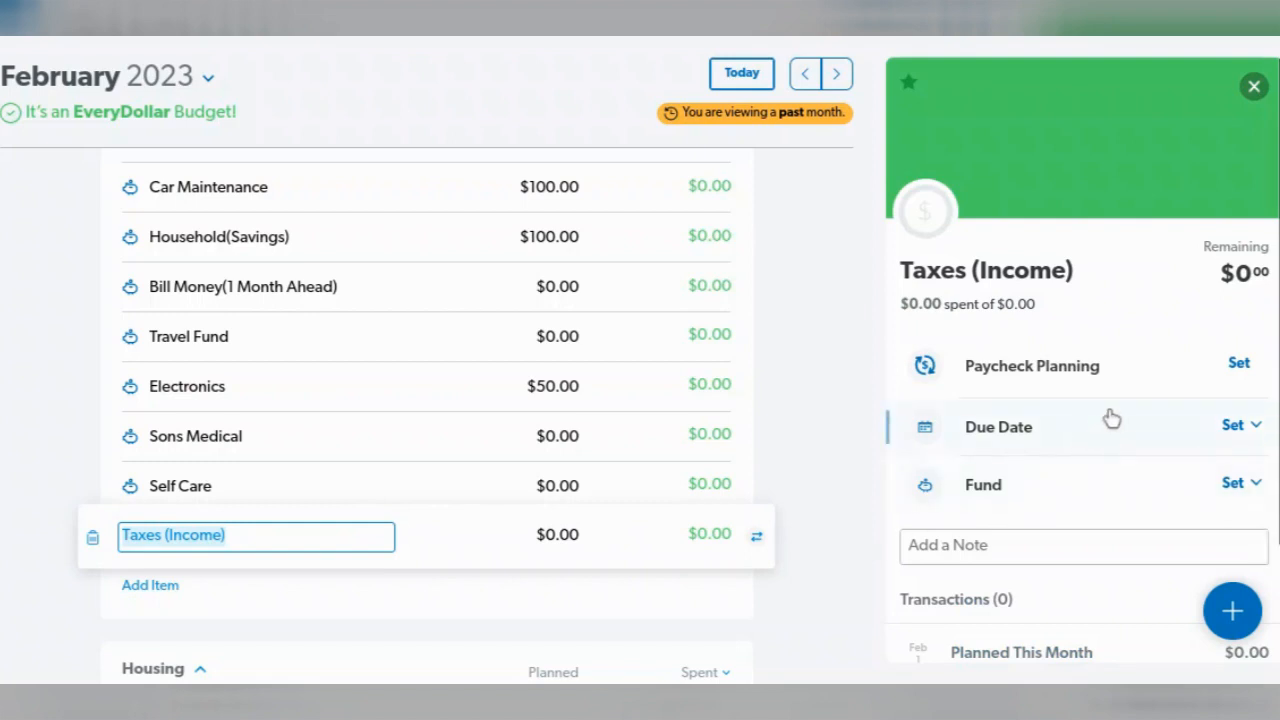
scroll(1108, 418, down, 1)
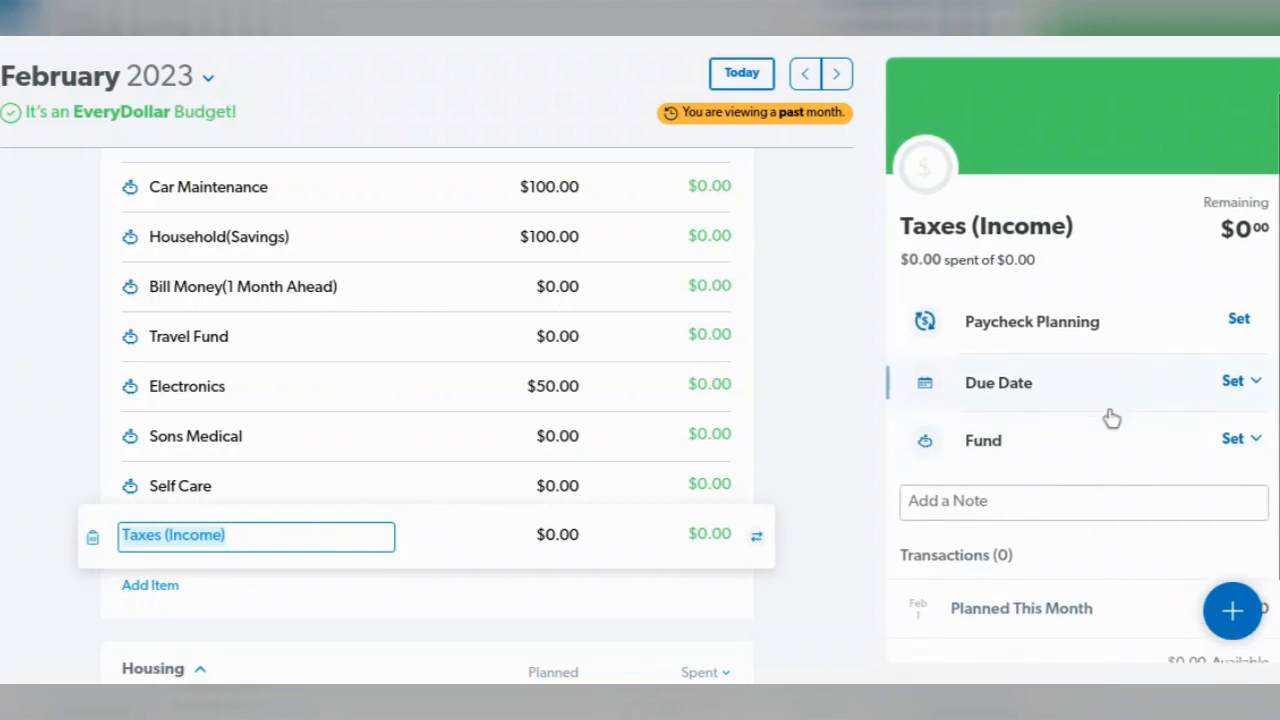
click(1246, 421)
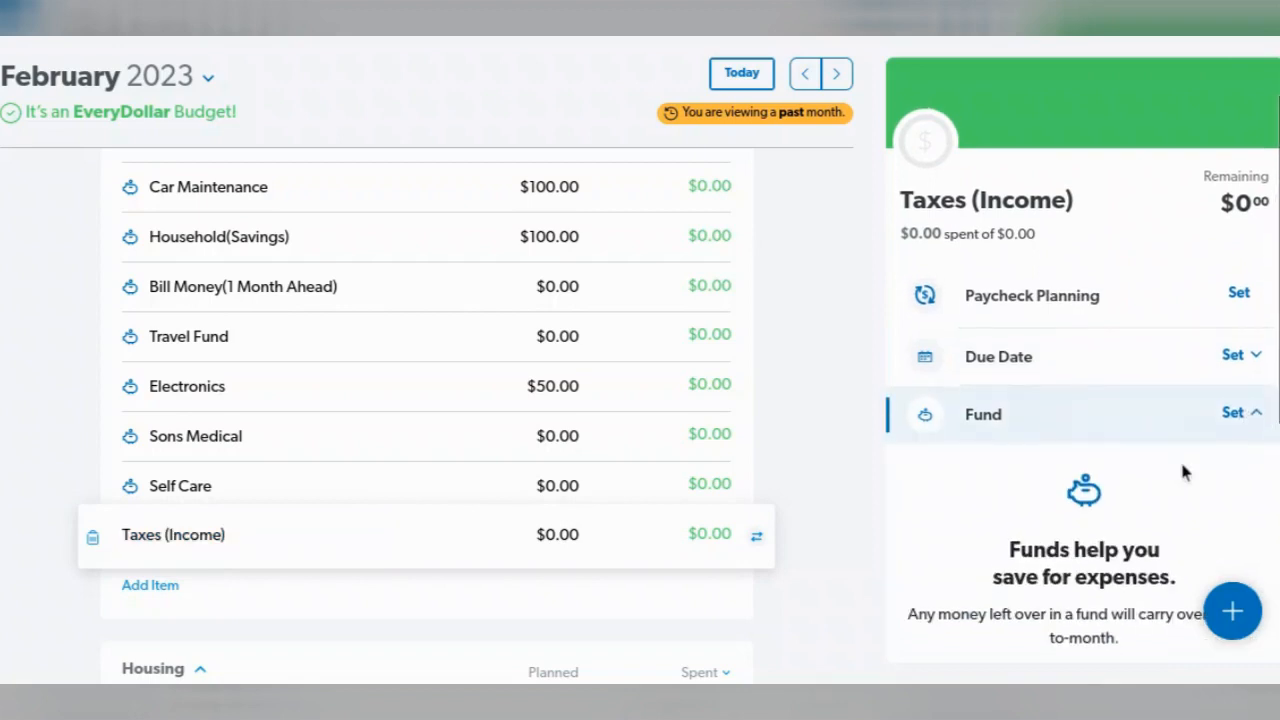
scroll(1182, 459, down, 1)
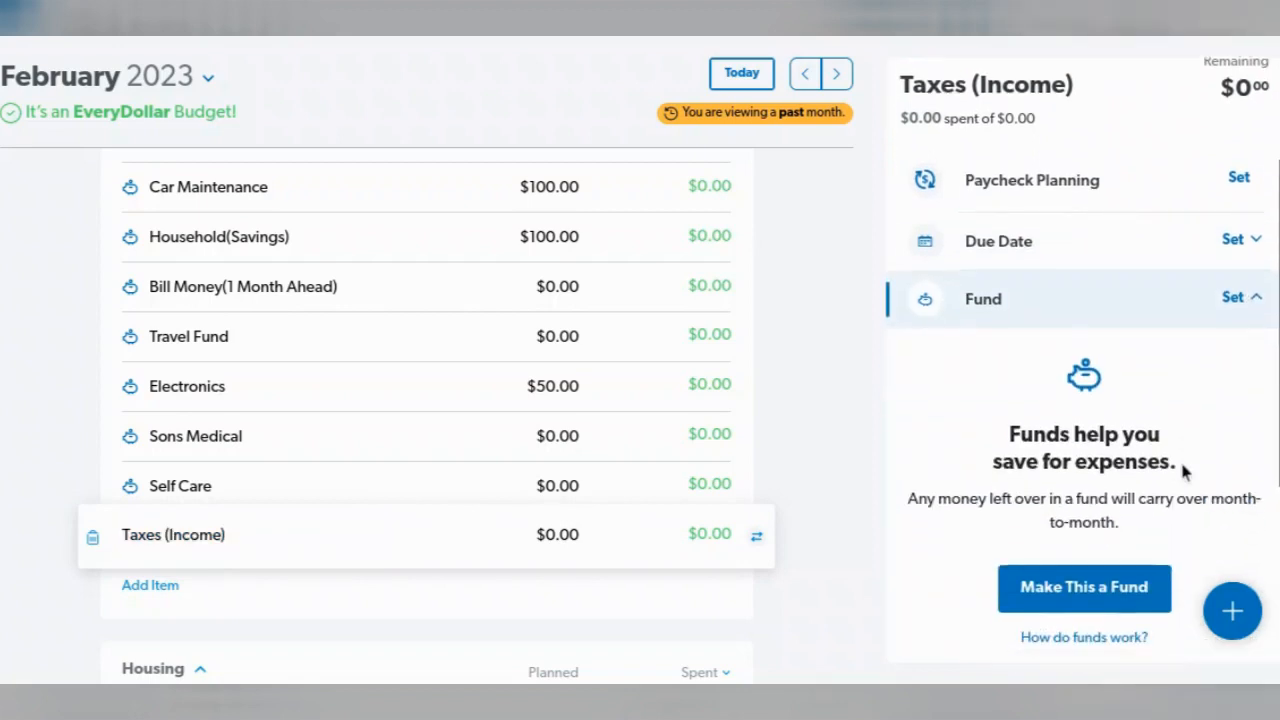
scroll(1106, 470, down, 1)
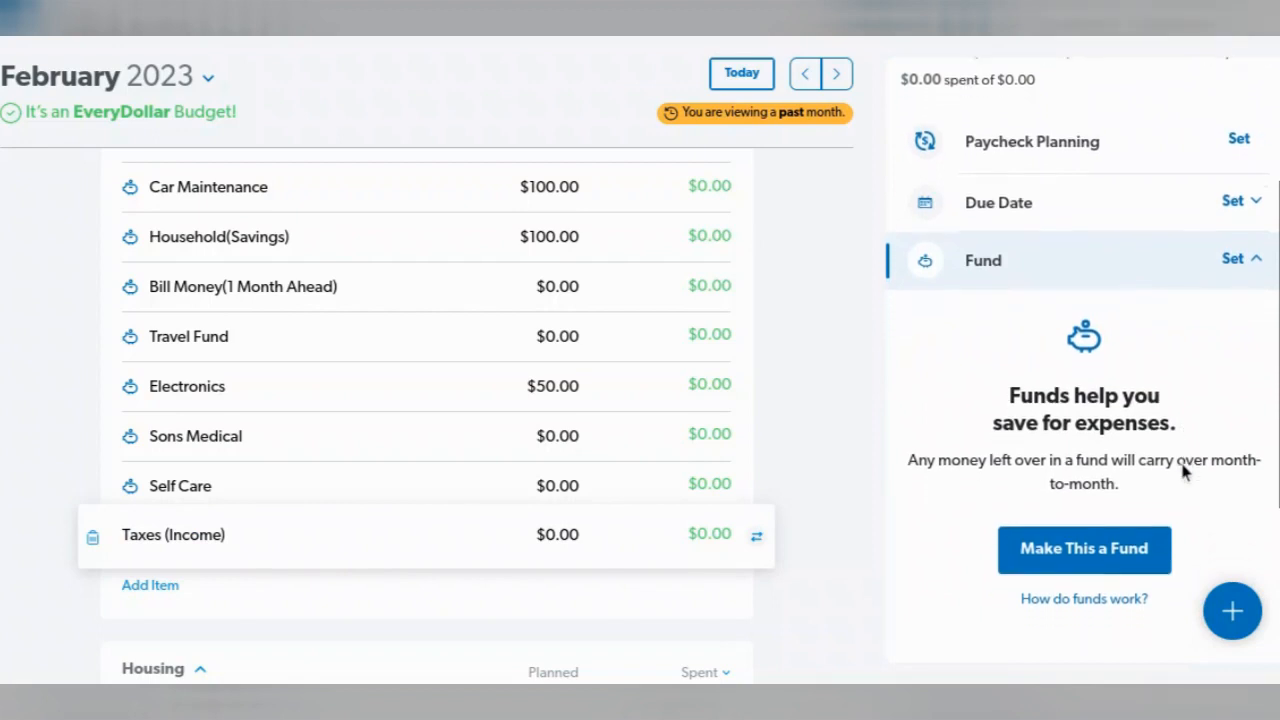
click(1104, 530)
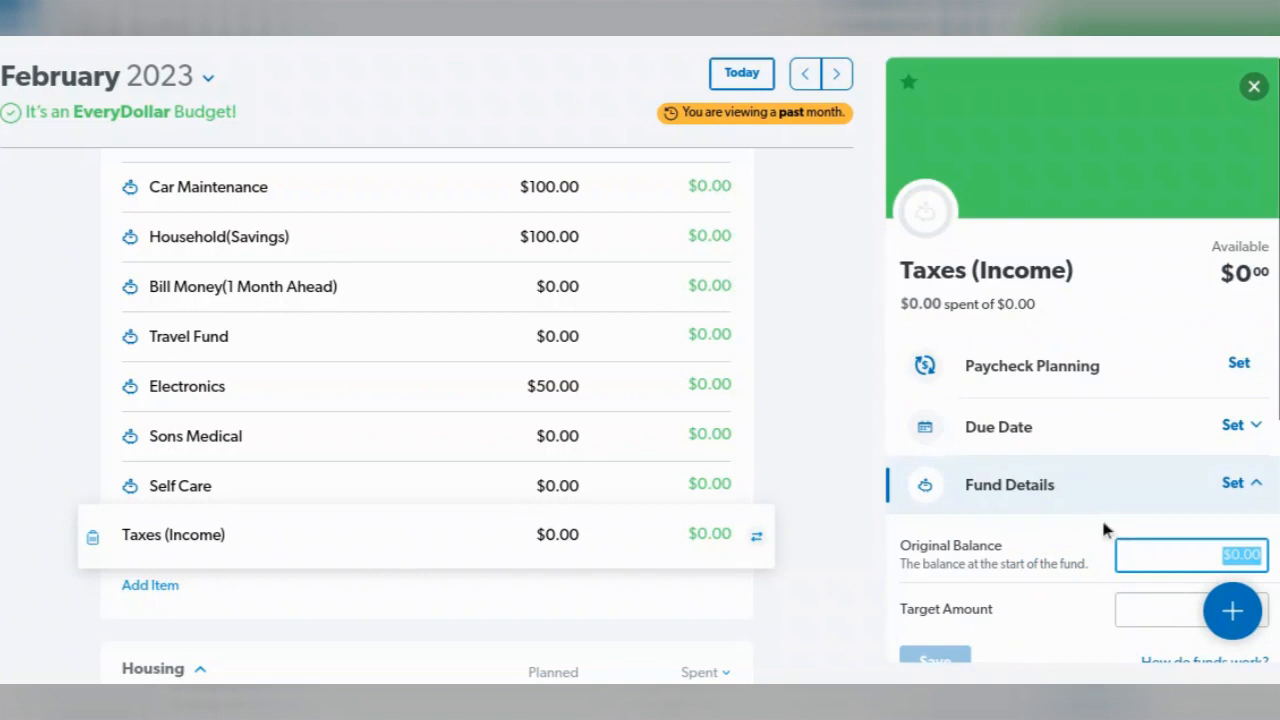
Set the Taxes (Income) fund's target amount to $1,000 and save the fund details.
scroll(1103, 528, down, 2)
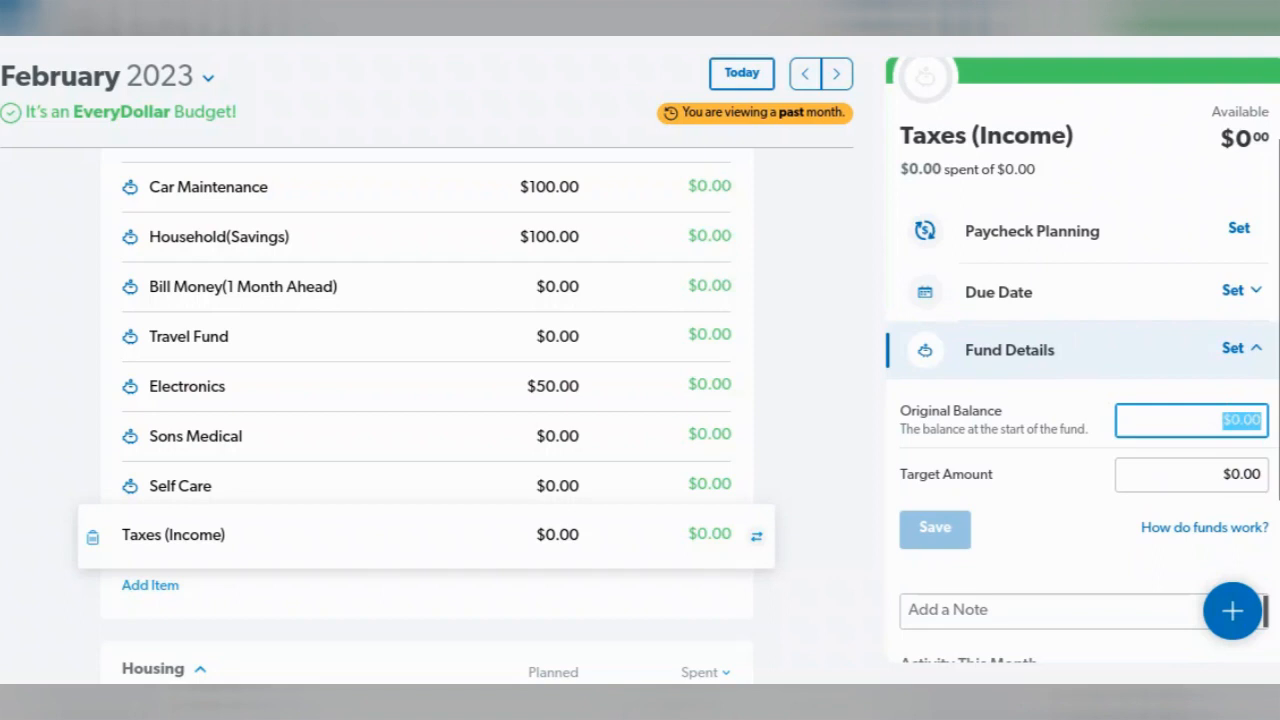
click(1233, 480)
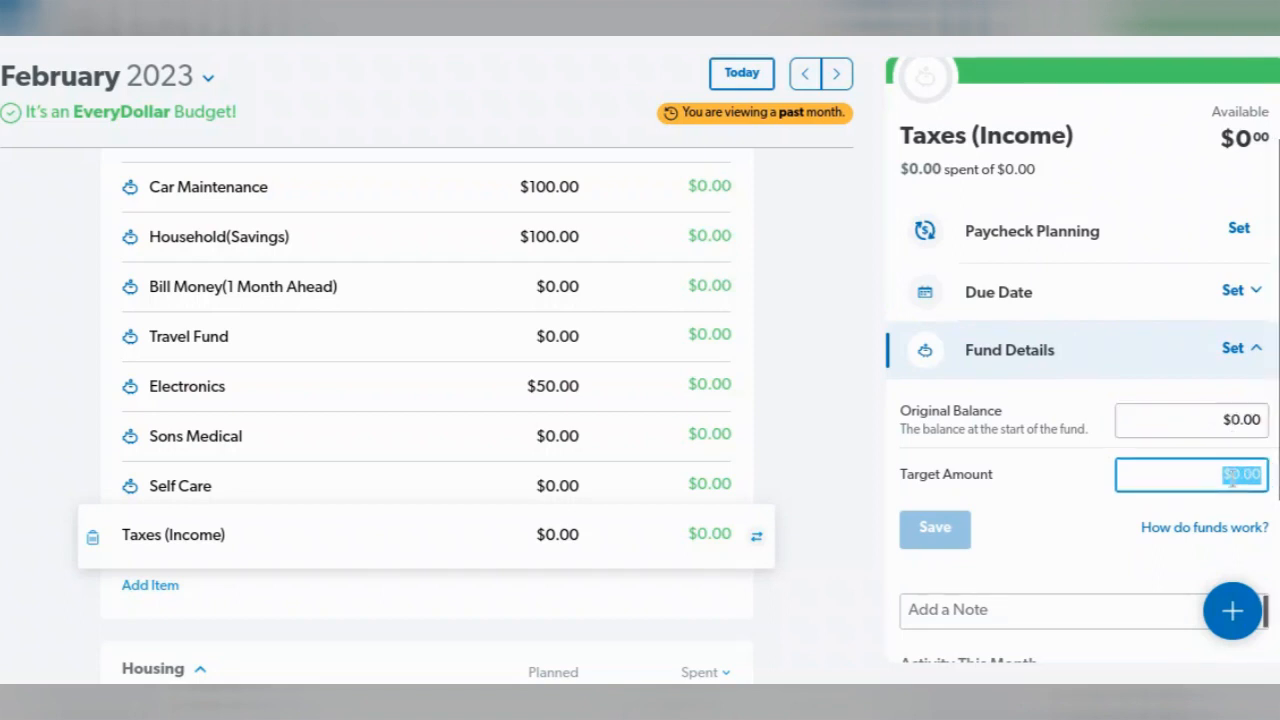
text(1000)
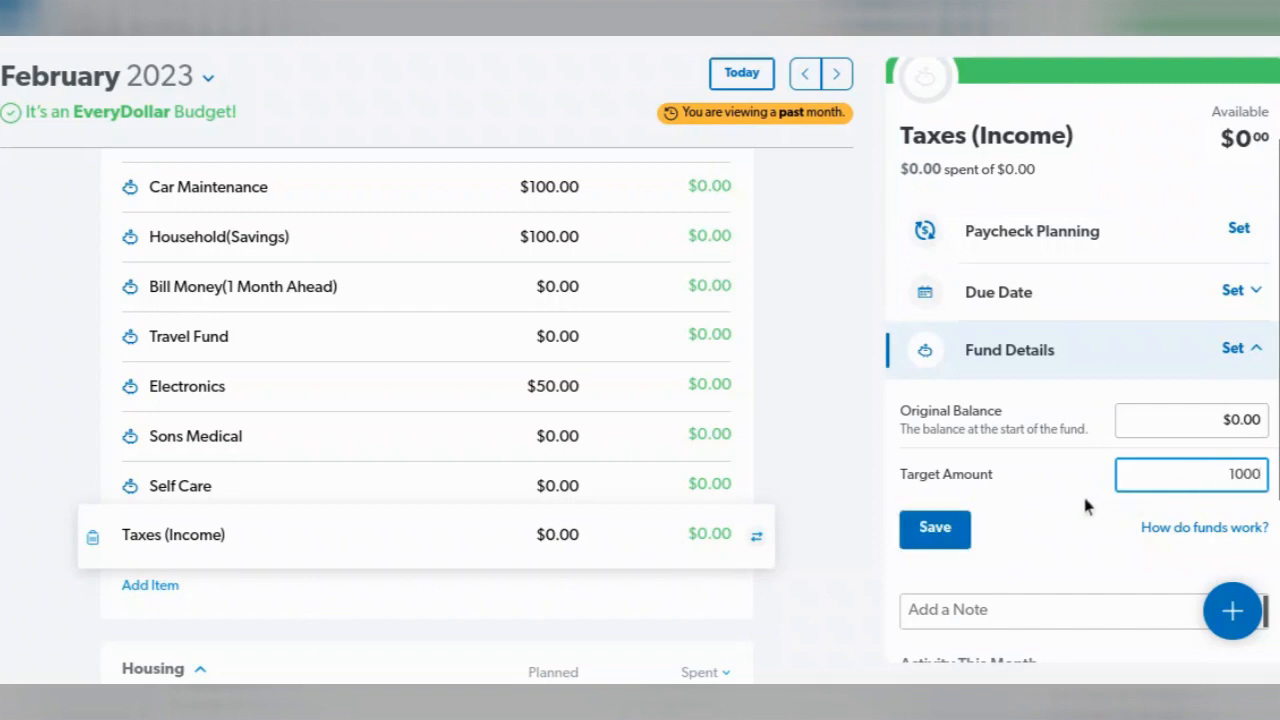
click(952, 533)
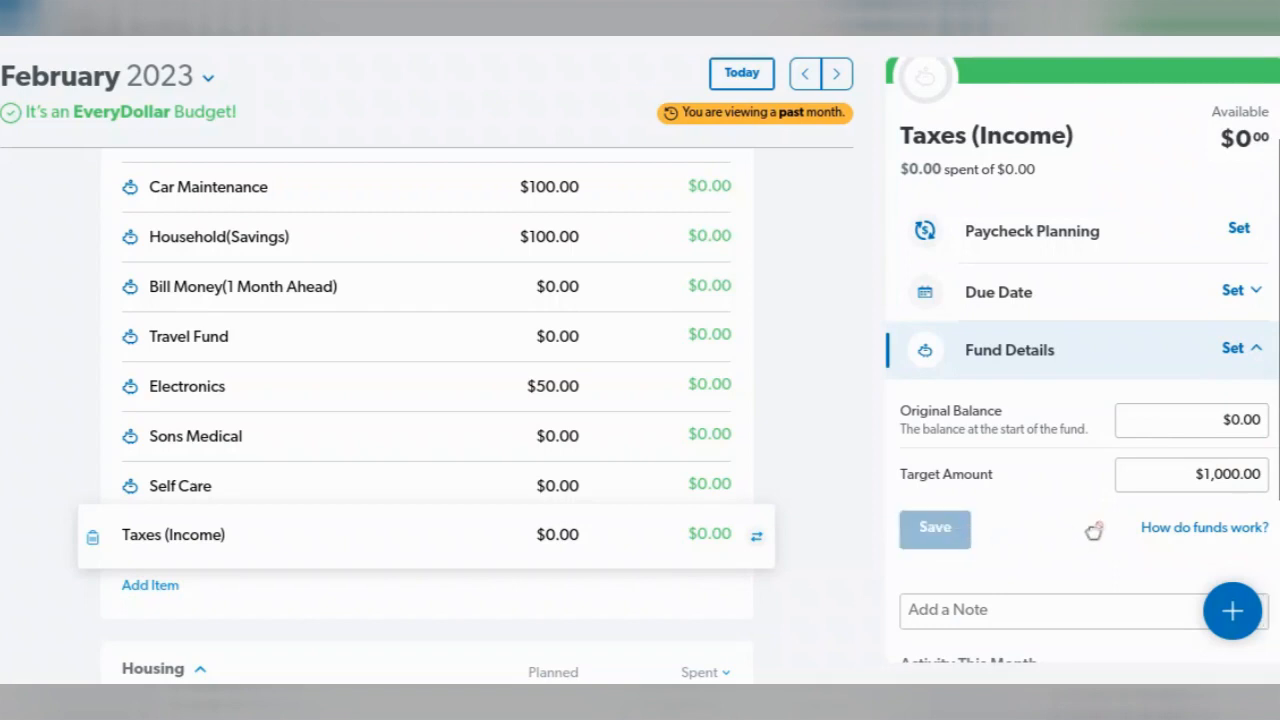
Add the note "Due April 15th" to the Taxes (Income) fund and save it.
scroll(1090, 525, down, 3)
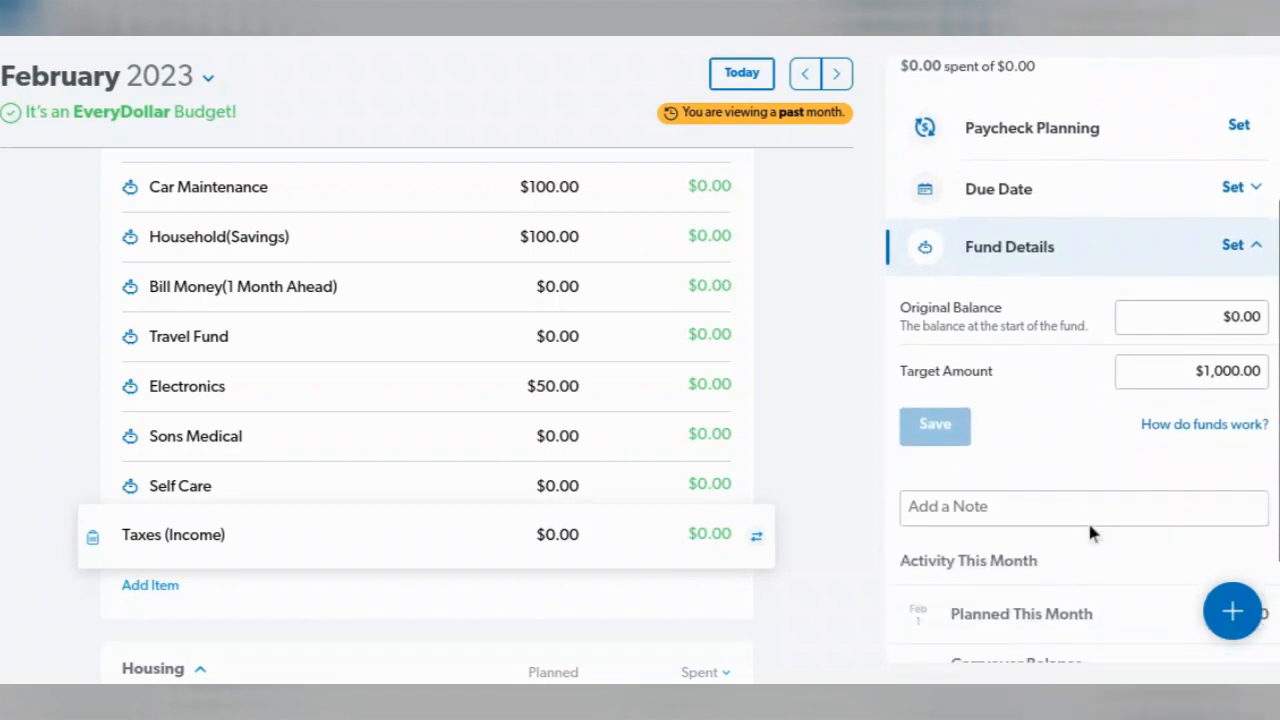
click(999, 389)
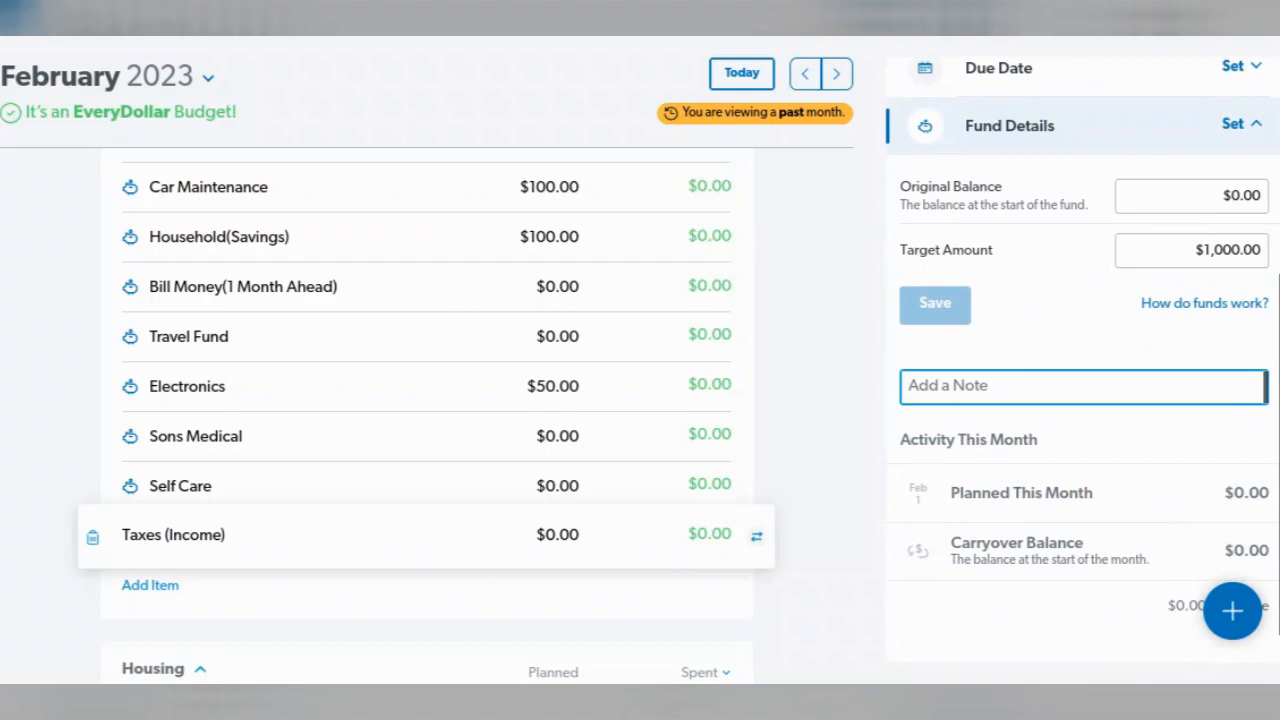
text(Due A)
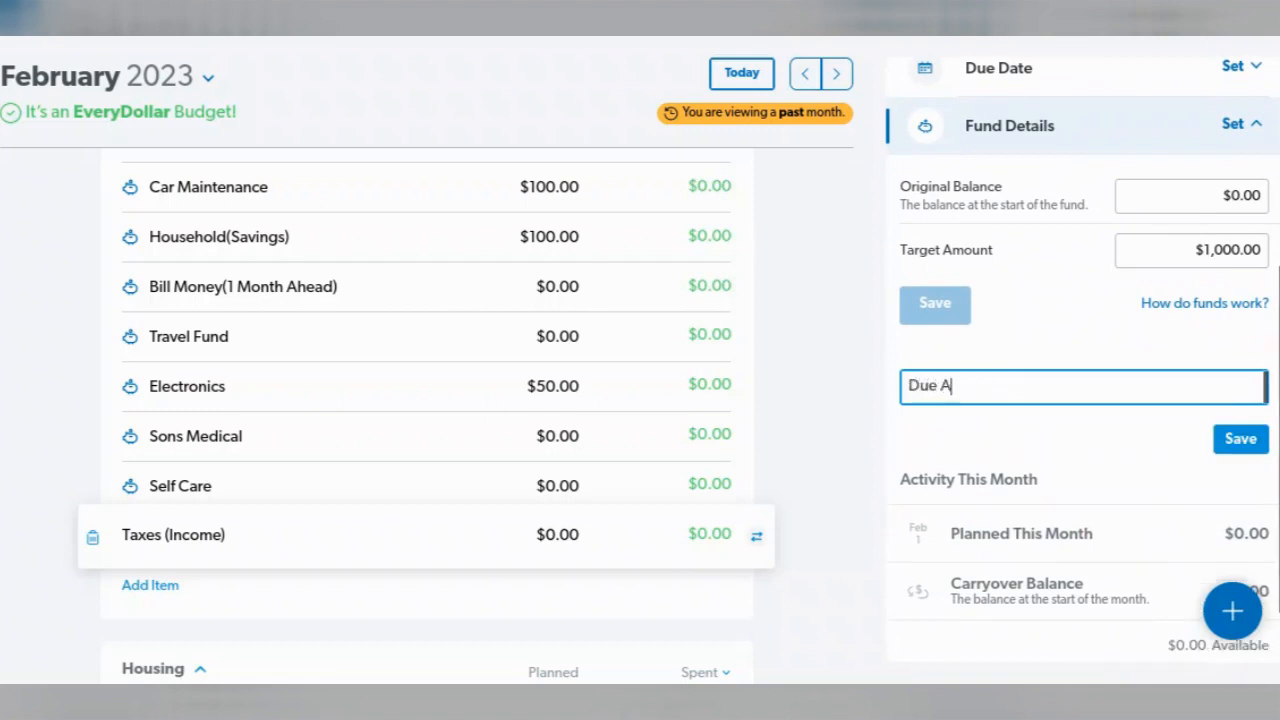
text(pril)
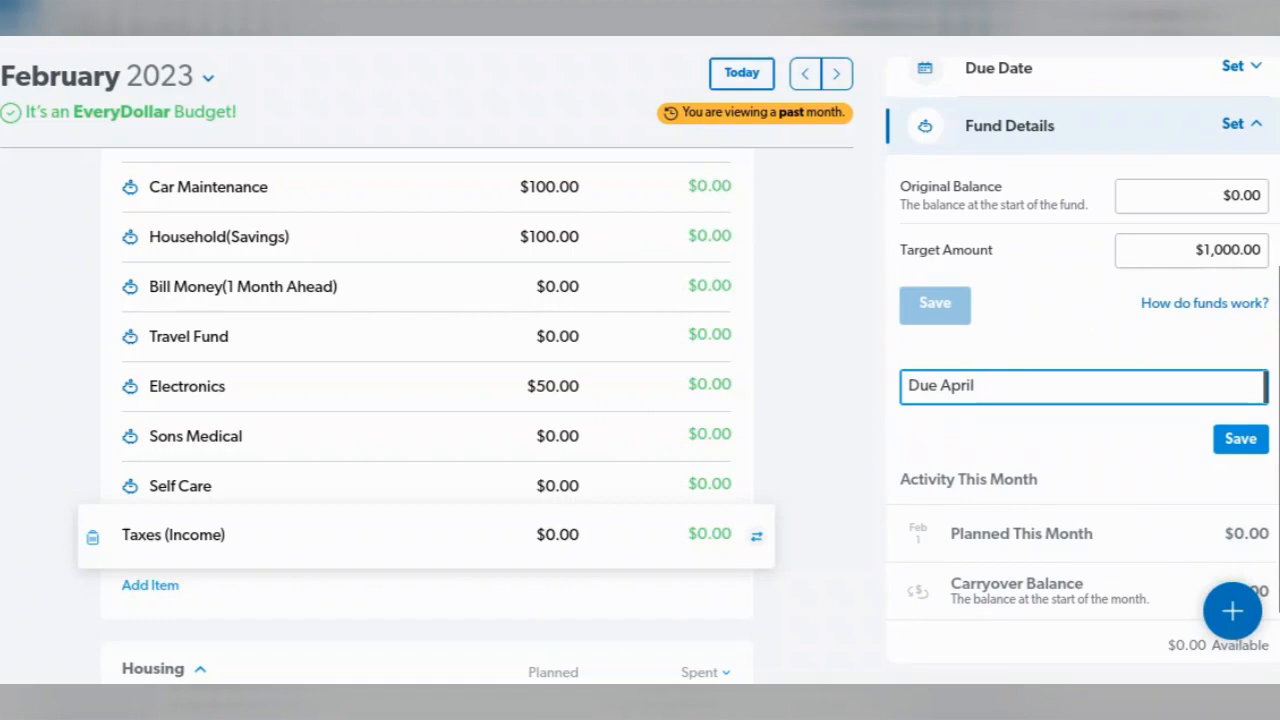
text( 15th)
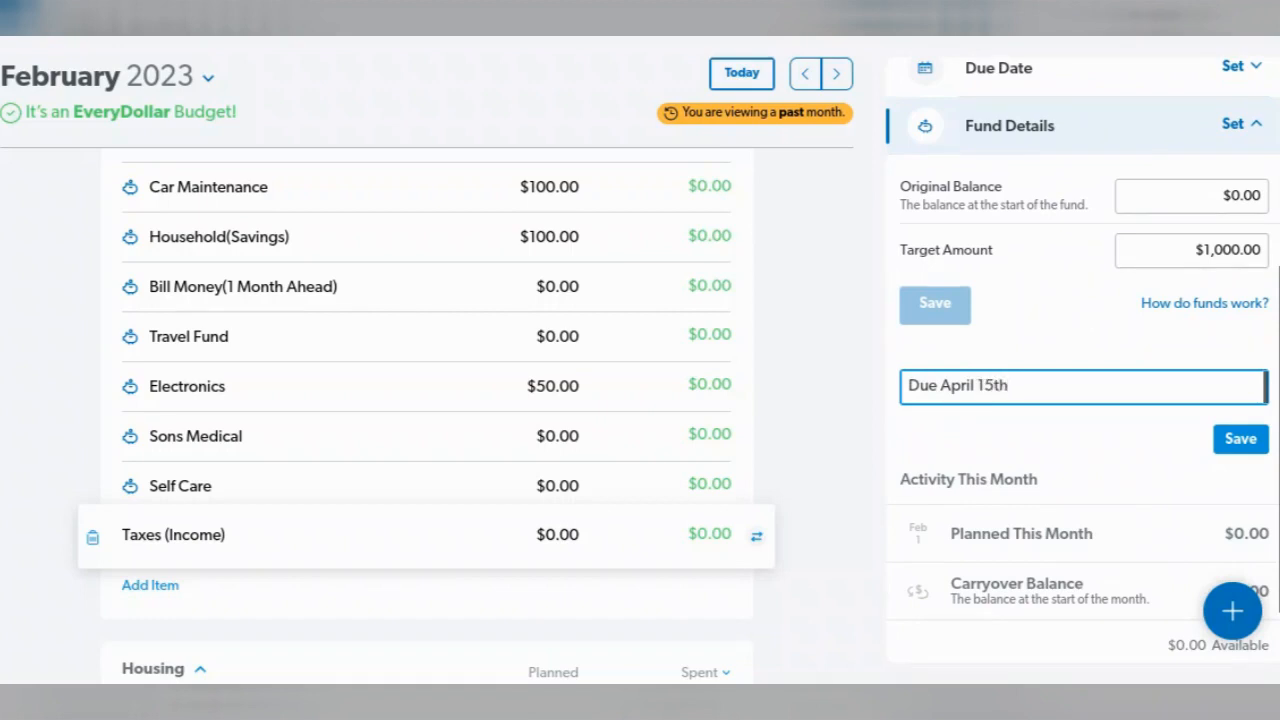
click(1232, 441)
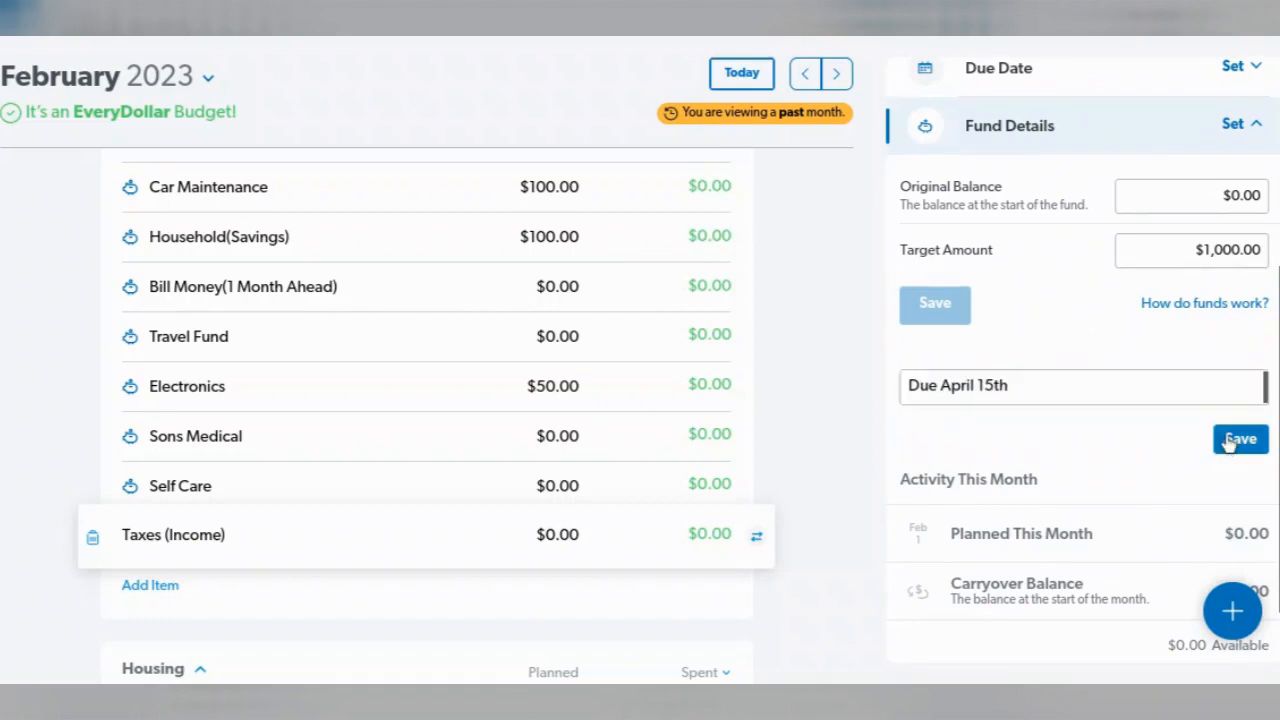
Set the planned February amount of the Taxes (Income) fund to $100.
scroll(1240, 425, down, 1)
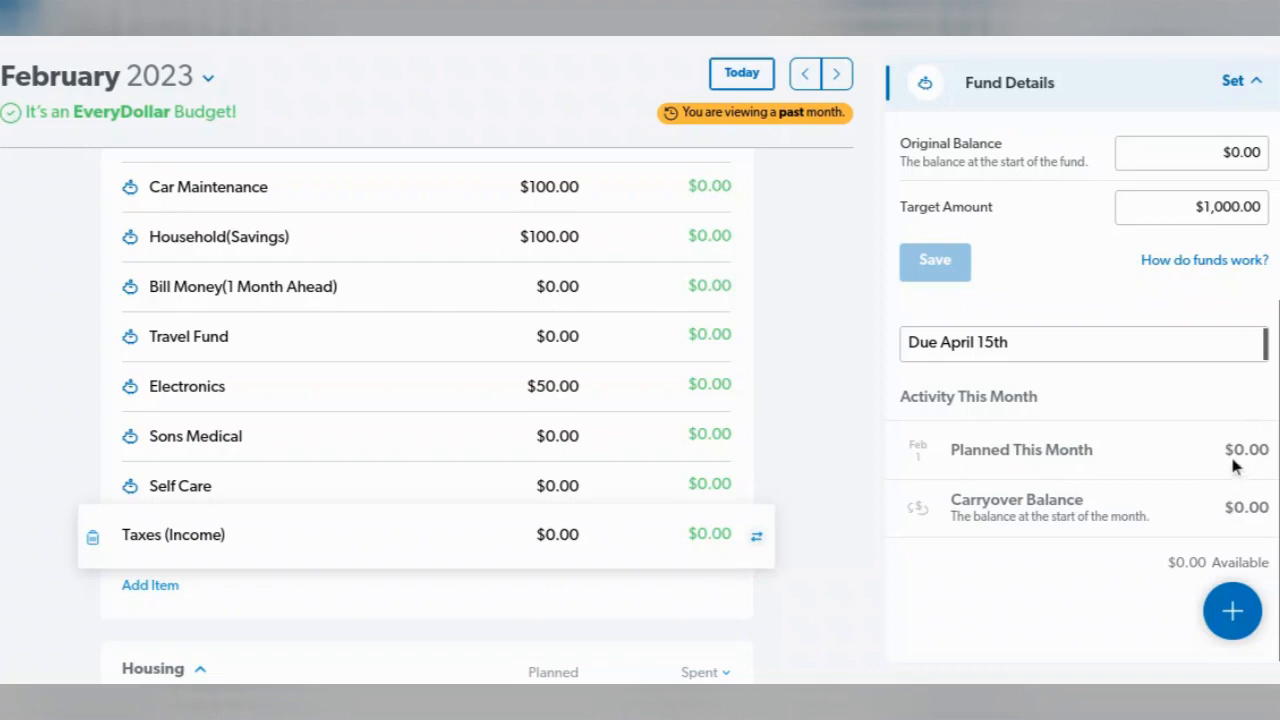
click(566, 533)
text(100)
key(Tab)
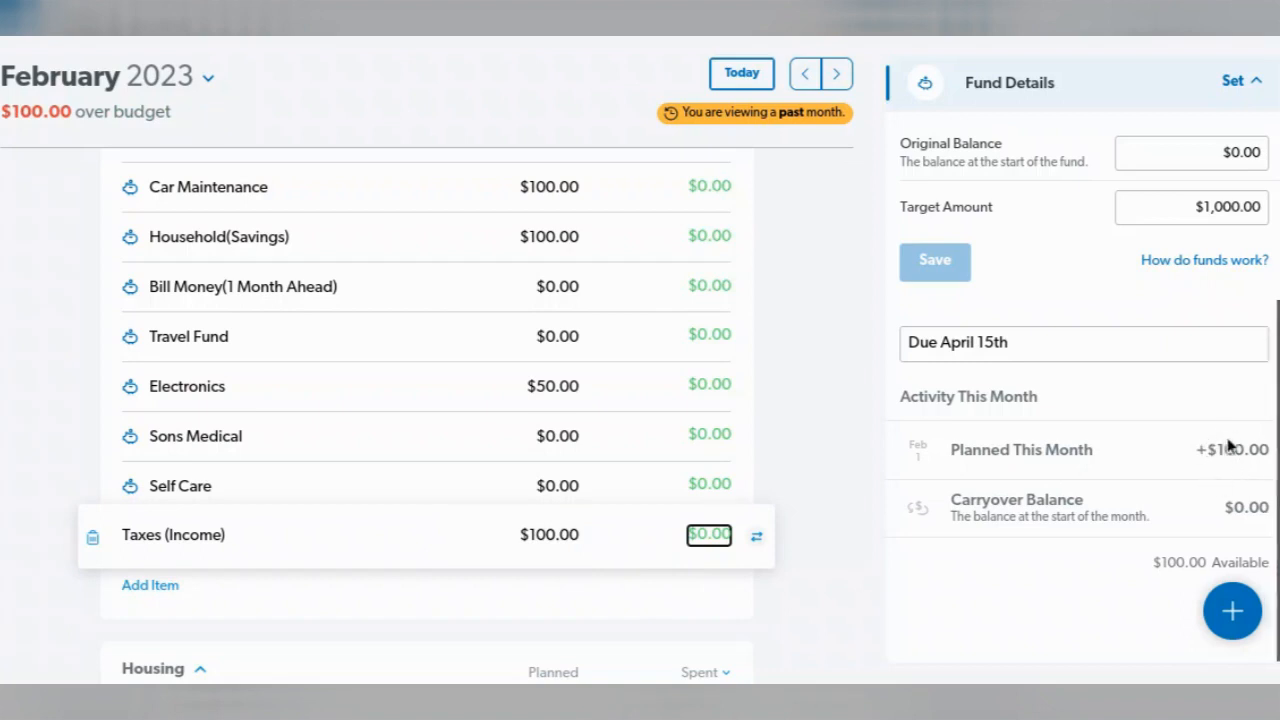
Switch to the March 2023 budget and add an item named "Taxes (Income)" to its Savings group.
scroll(745, 350, up, 3)
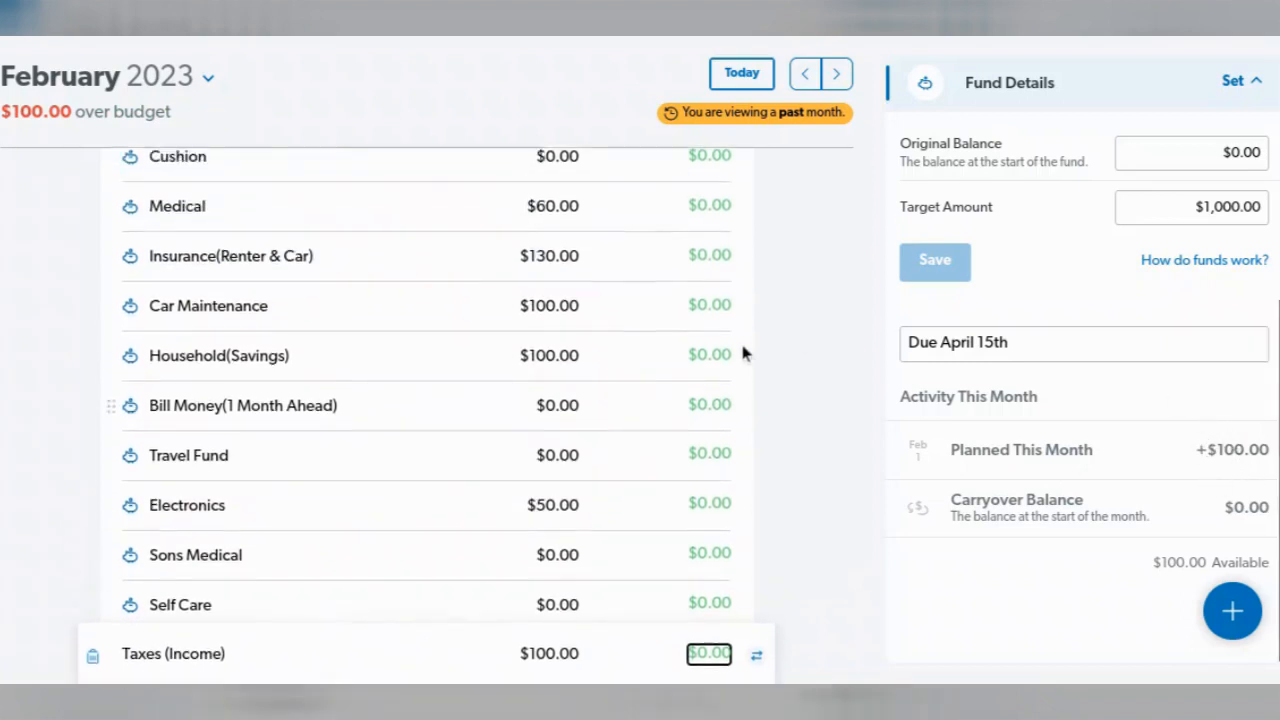
click(835, 76)
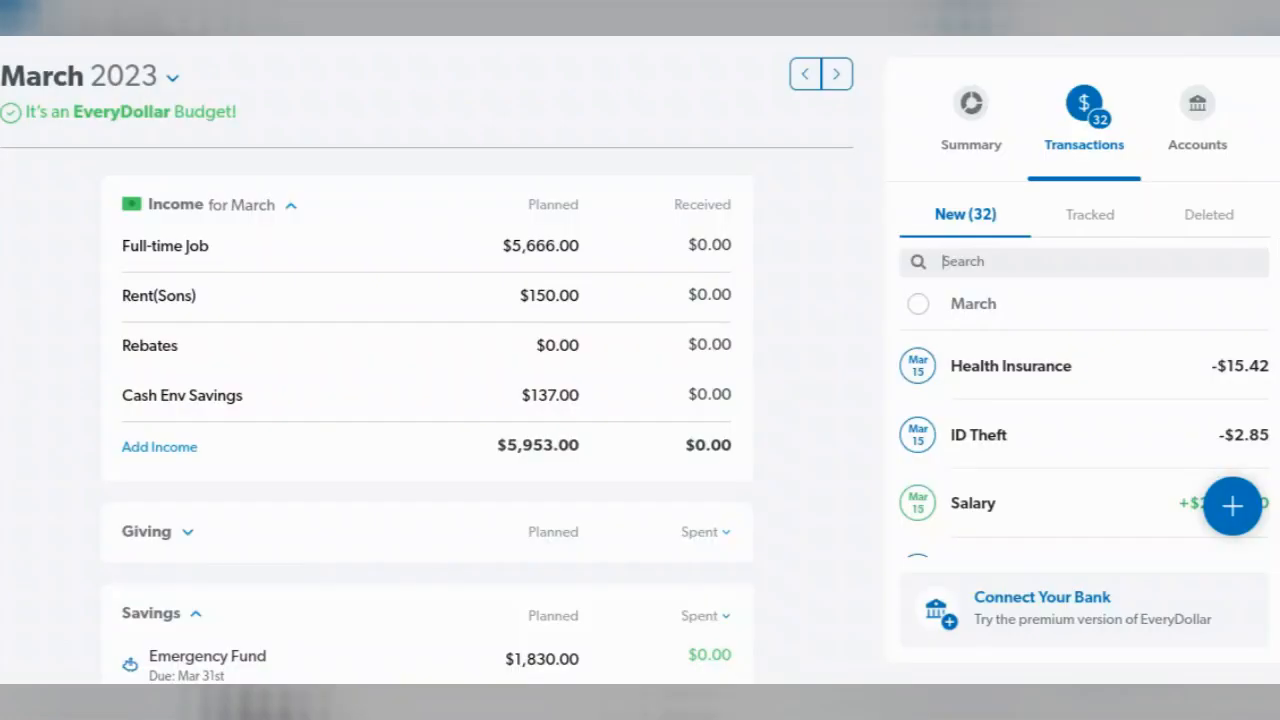
scroll(741, 358, down, 5)
scroll(741, 360, down, 3)
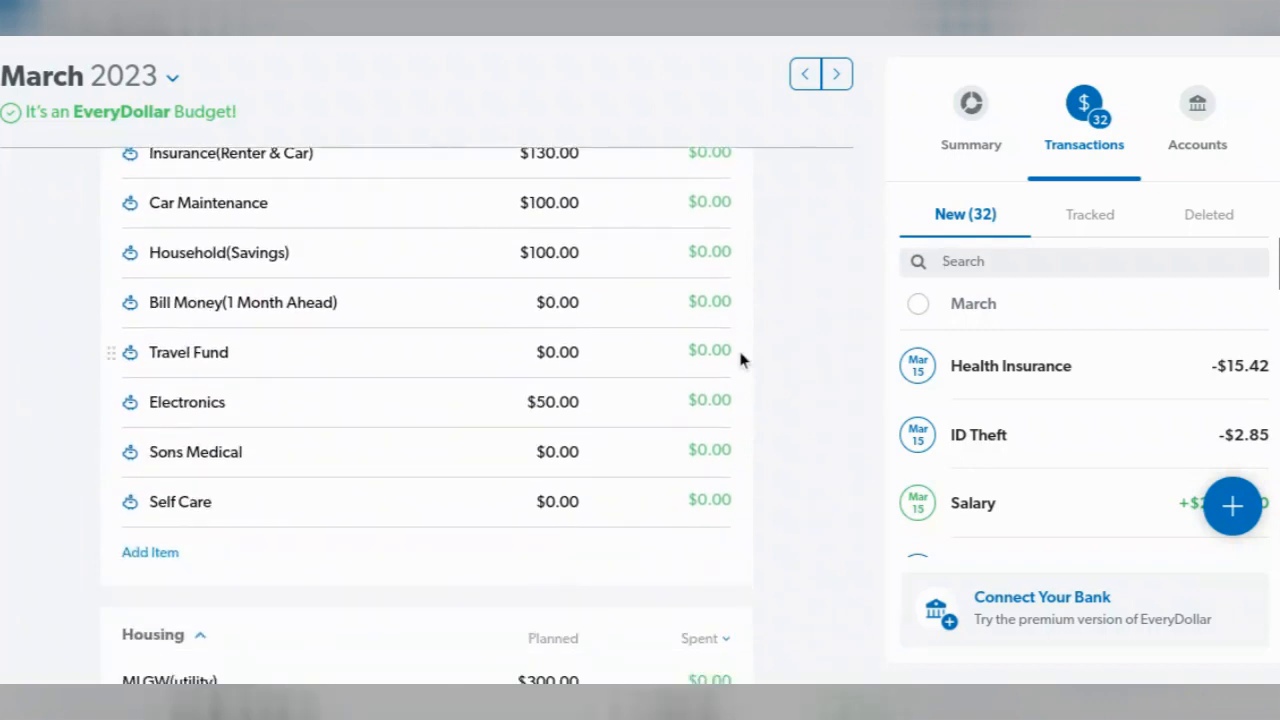
click(147, 553)
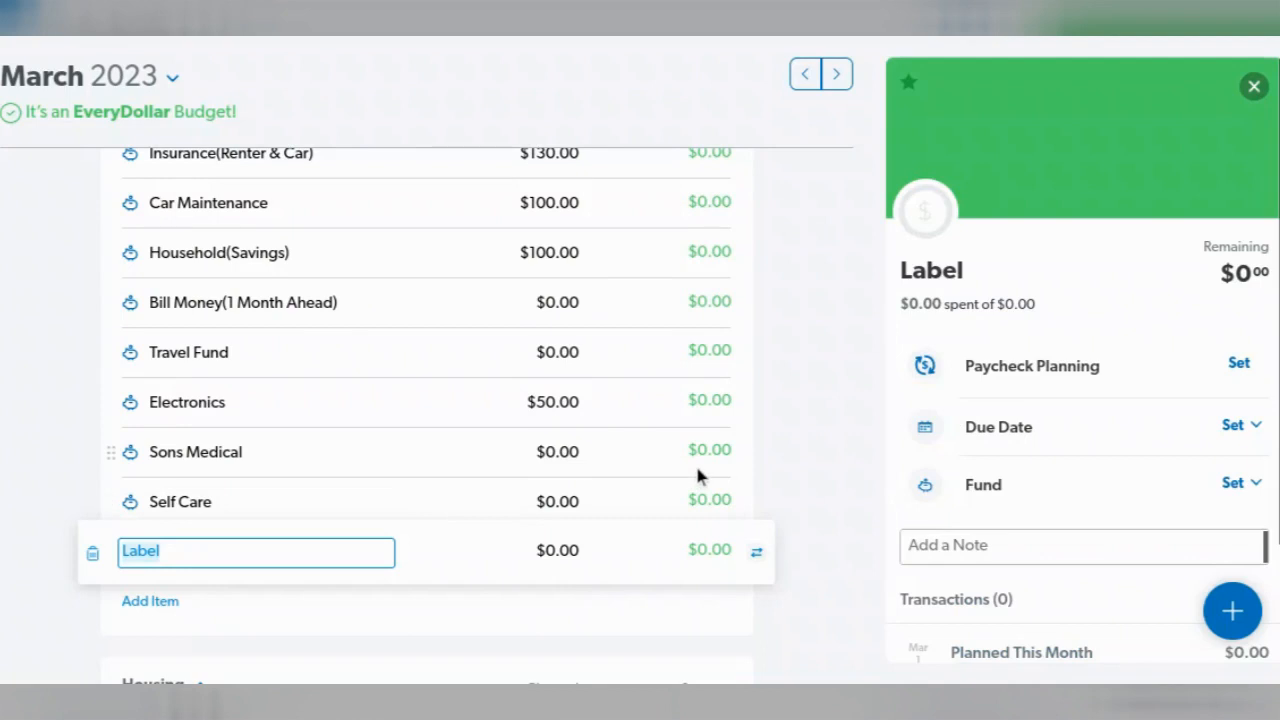
text(Taxes (Income)
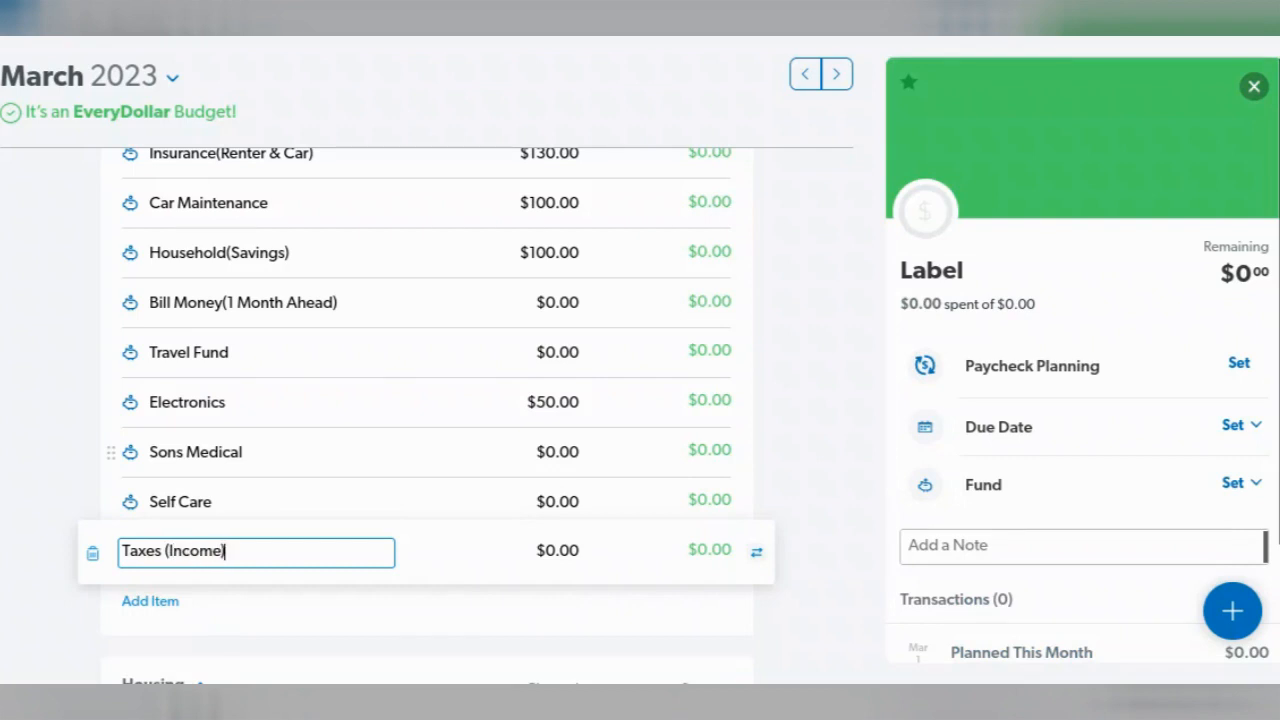
text())
key(Tab)
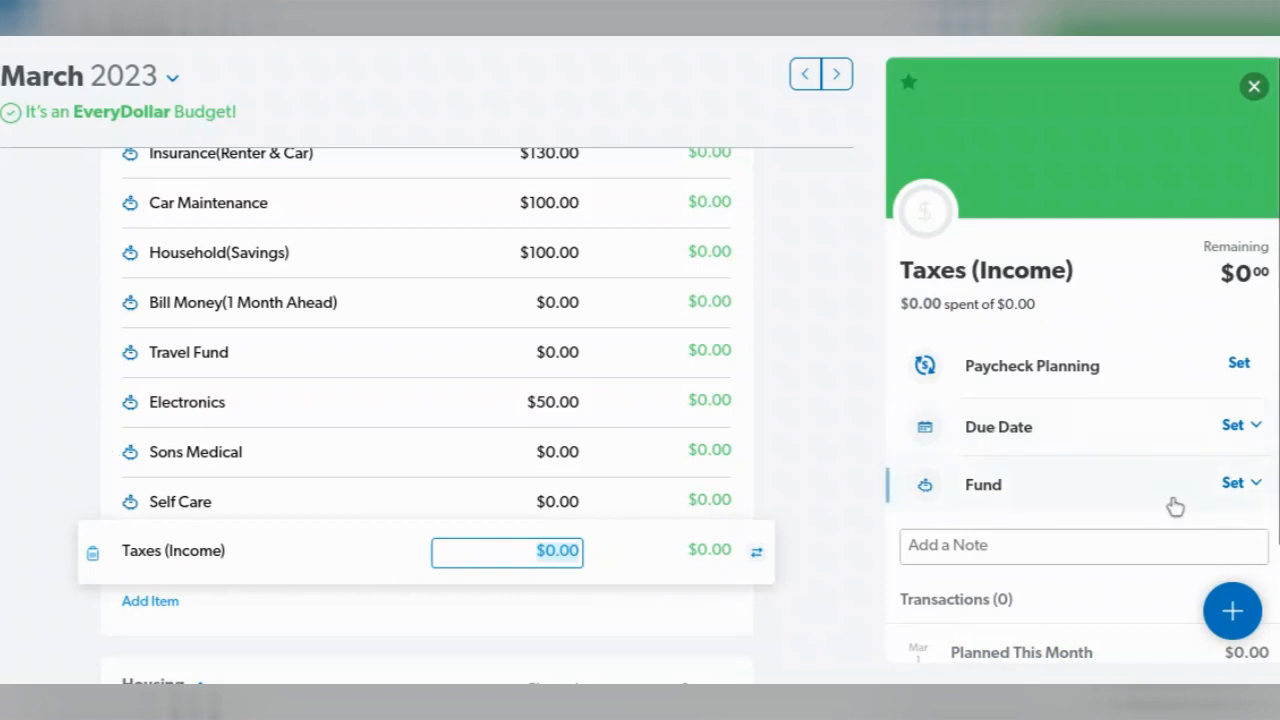
Turn the March Taxes (Income) item into a fund with a target amount of $1,000 and save it.
click(1244, 485)
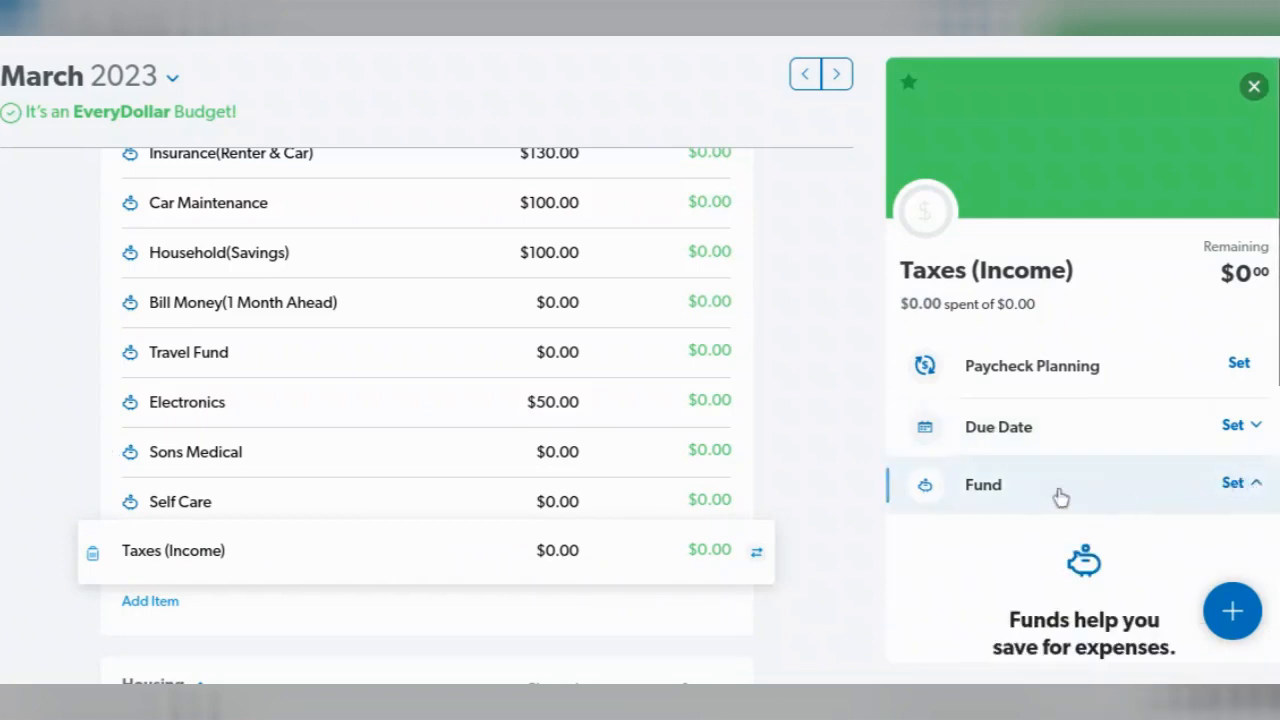
scroll(1057, 494, down, 3)
click(1080, 530)
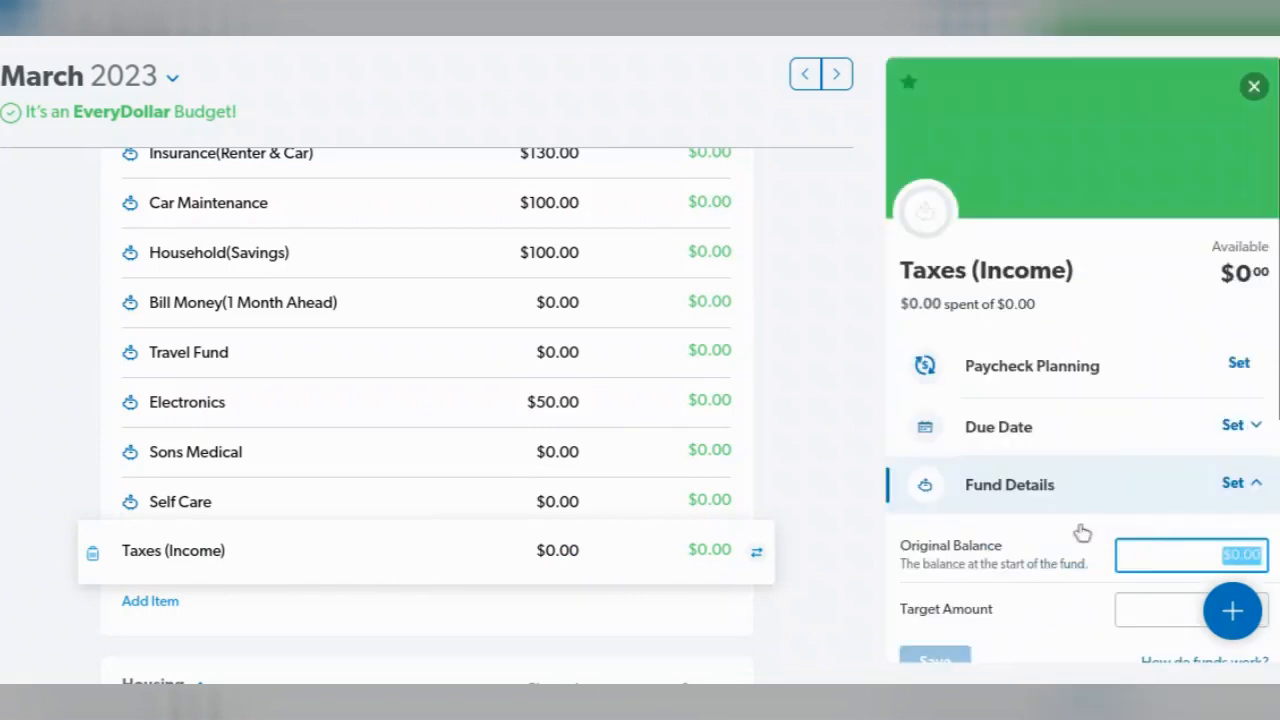
scroll(1137, 432, down, 3)
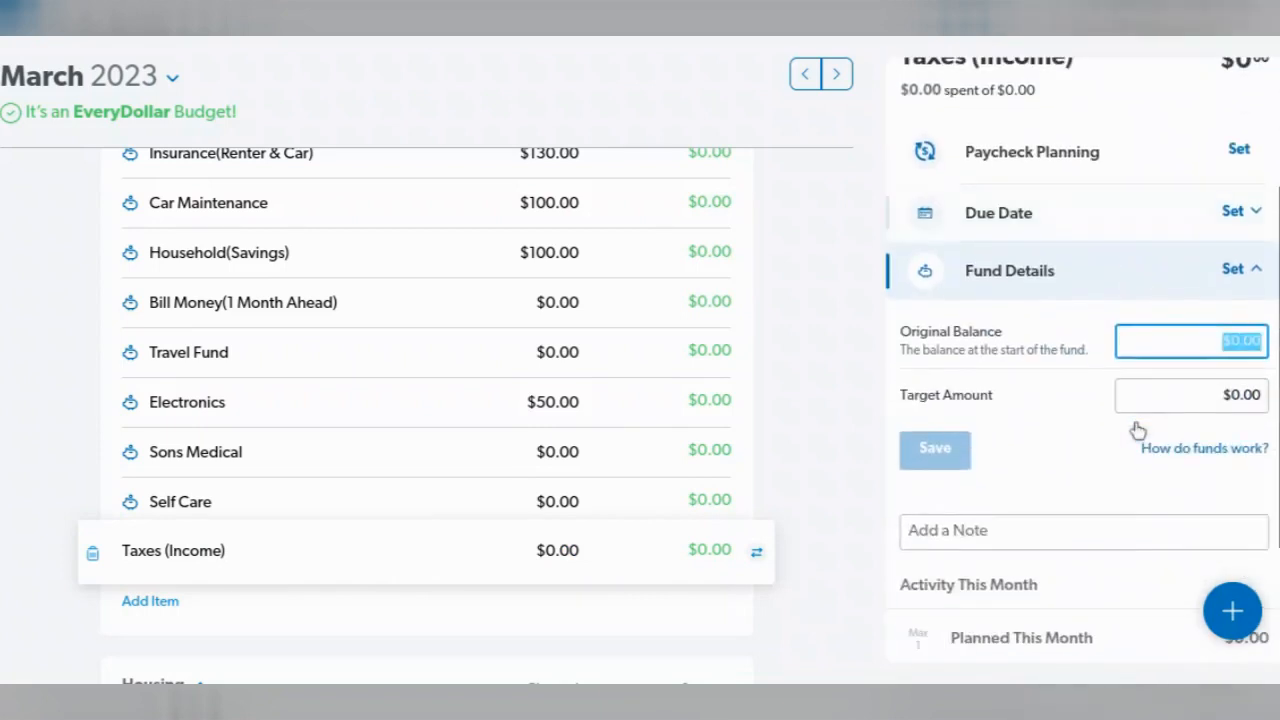
scroll(1133, 425, down, 1)
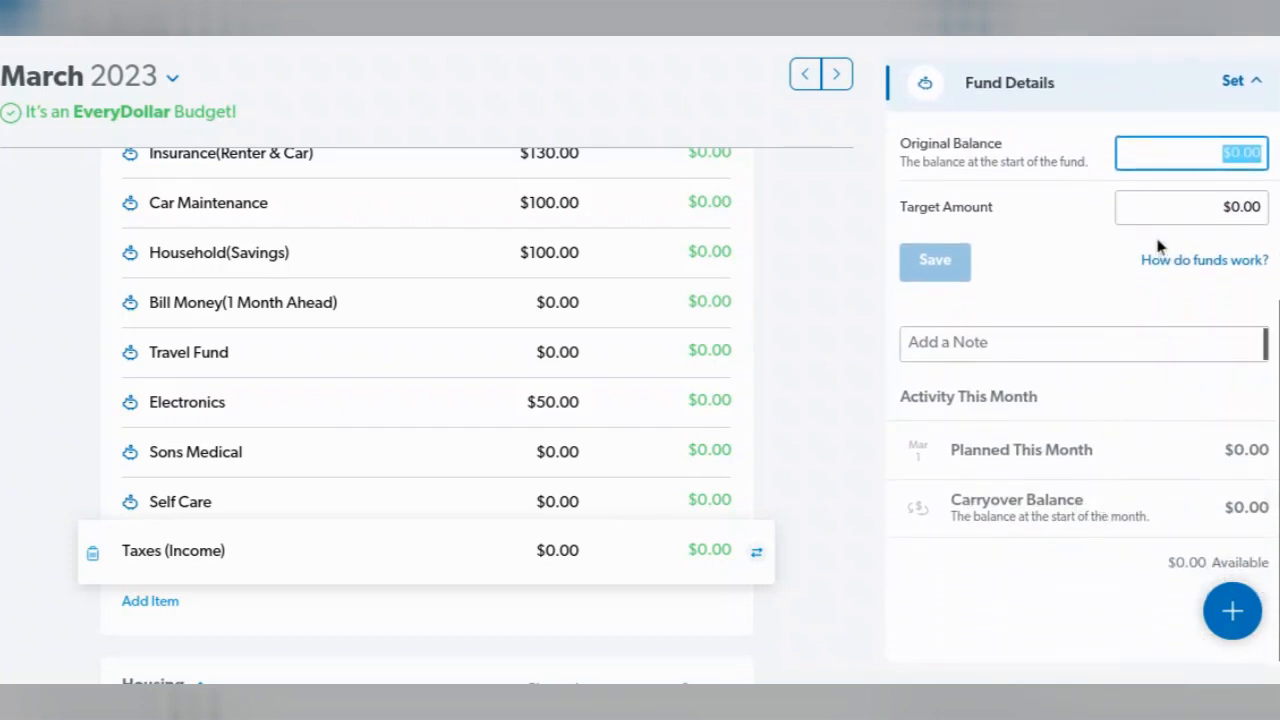
click(1167, 207)
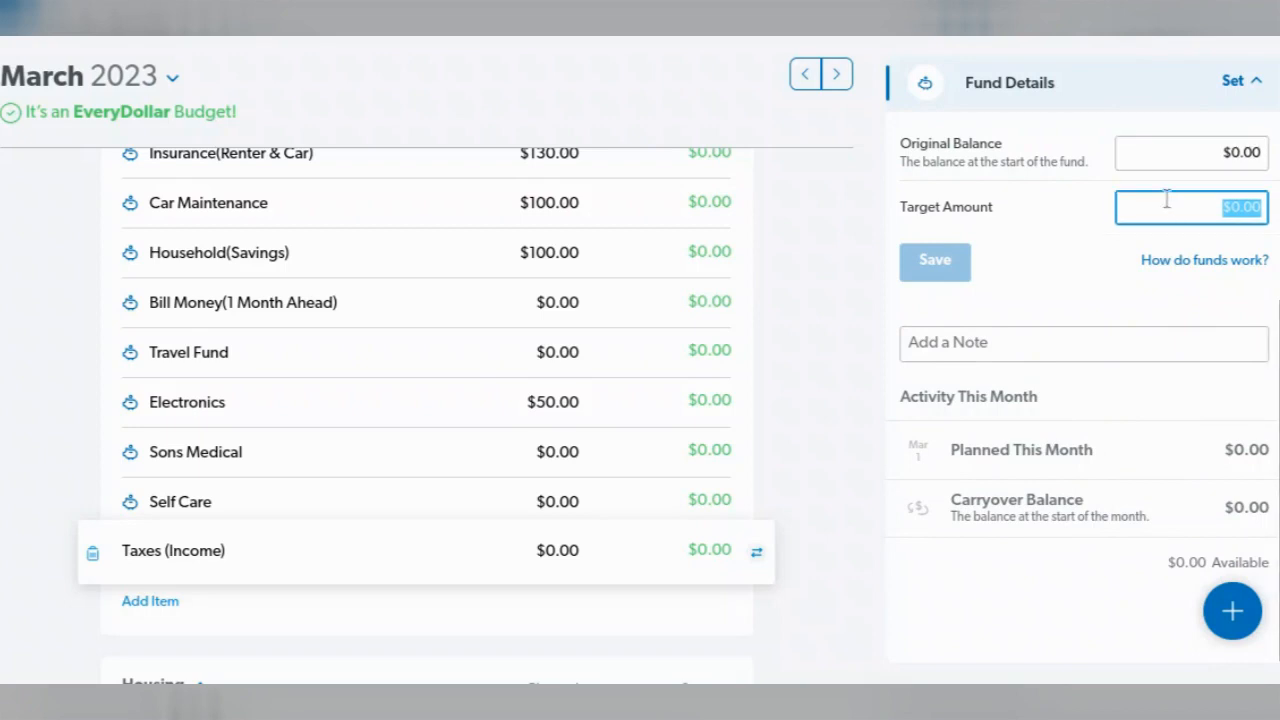
text(1000)
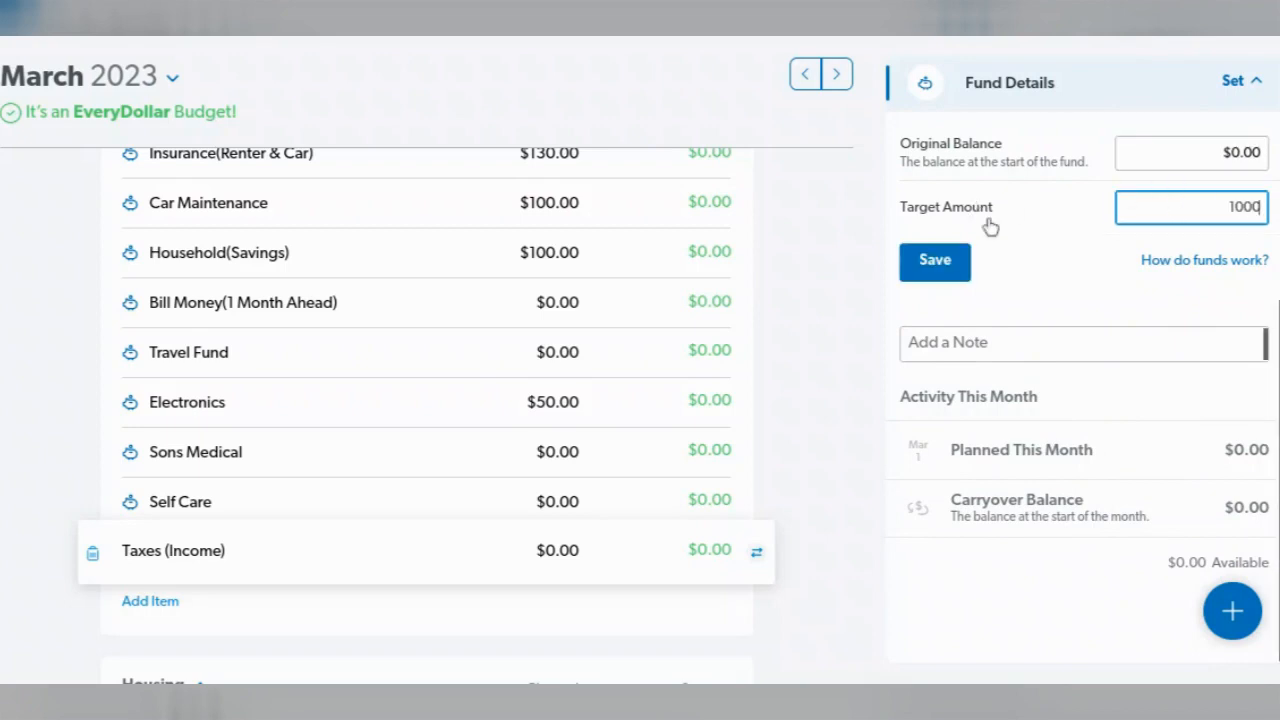
click(960, 265)
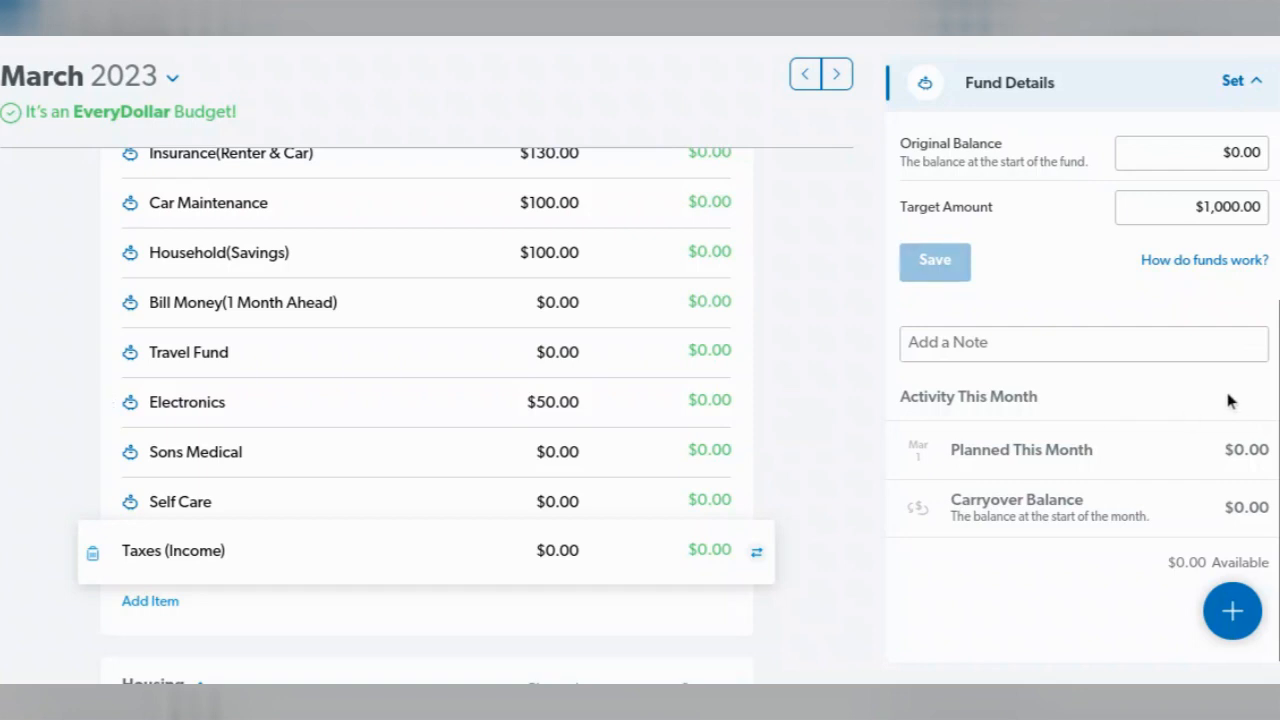
Set the original balance of the March Taxes (Income) fund to $100 and save the fund details.
scroll(1105, 442, down, 1)
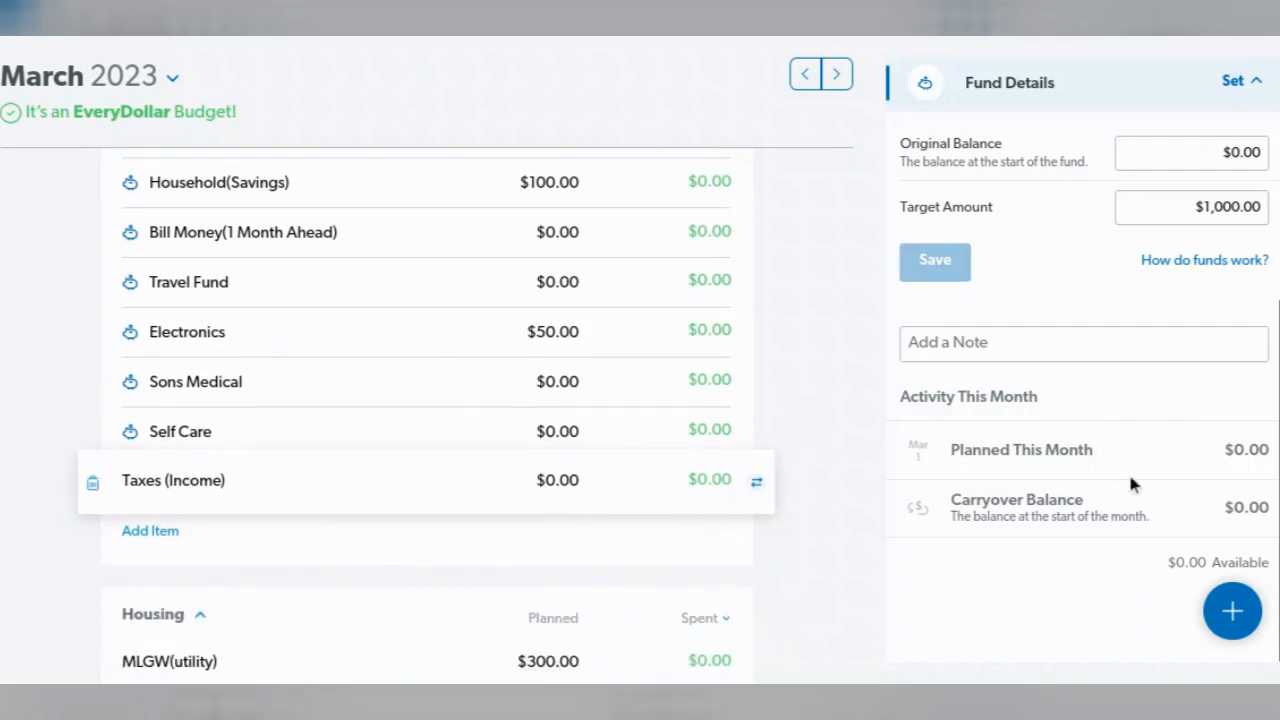
scroll(1150, 440, up, 1)
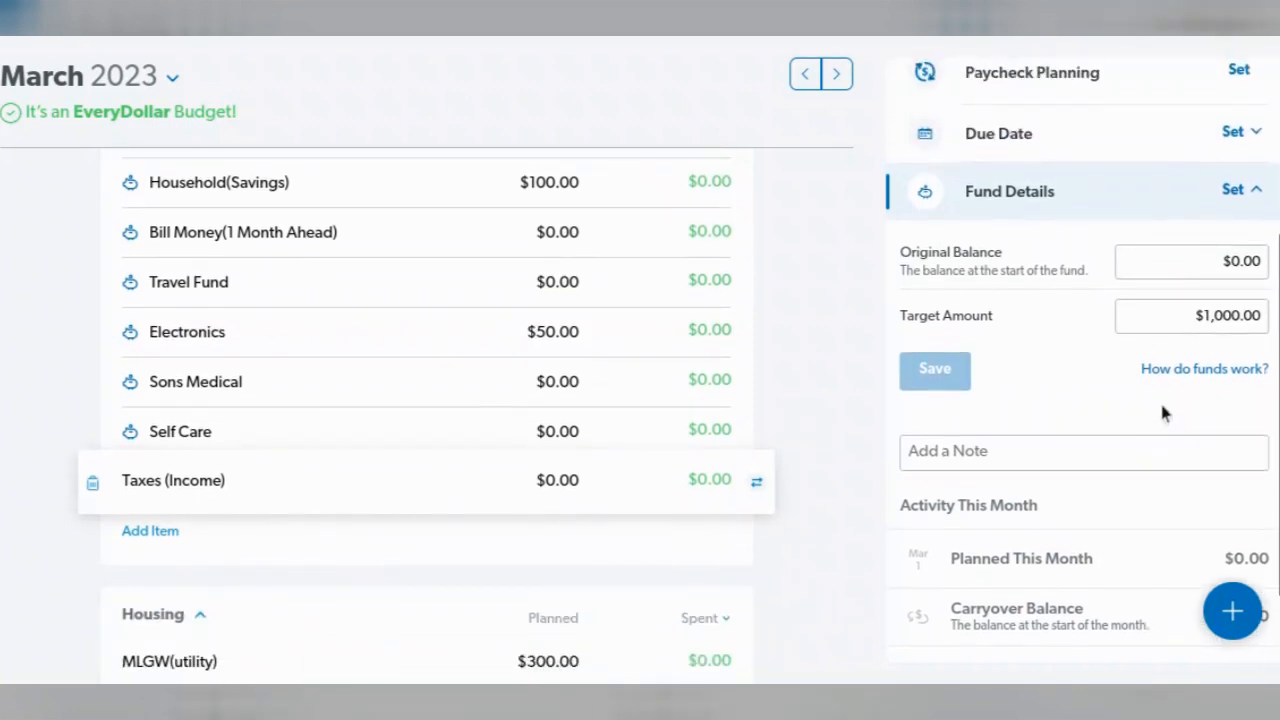
click(1235, 261)
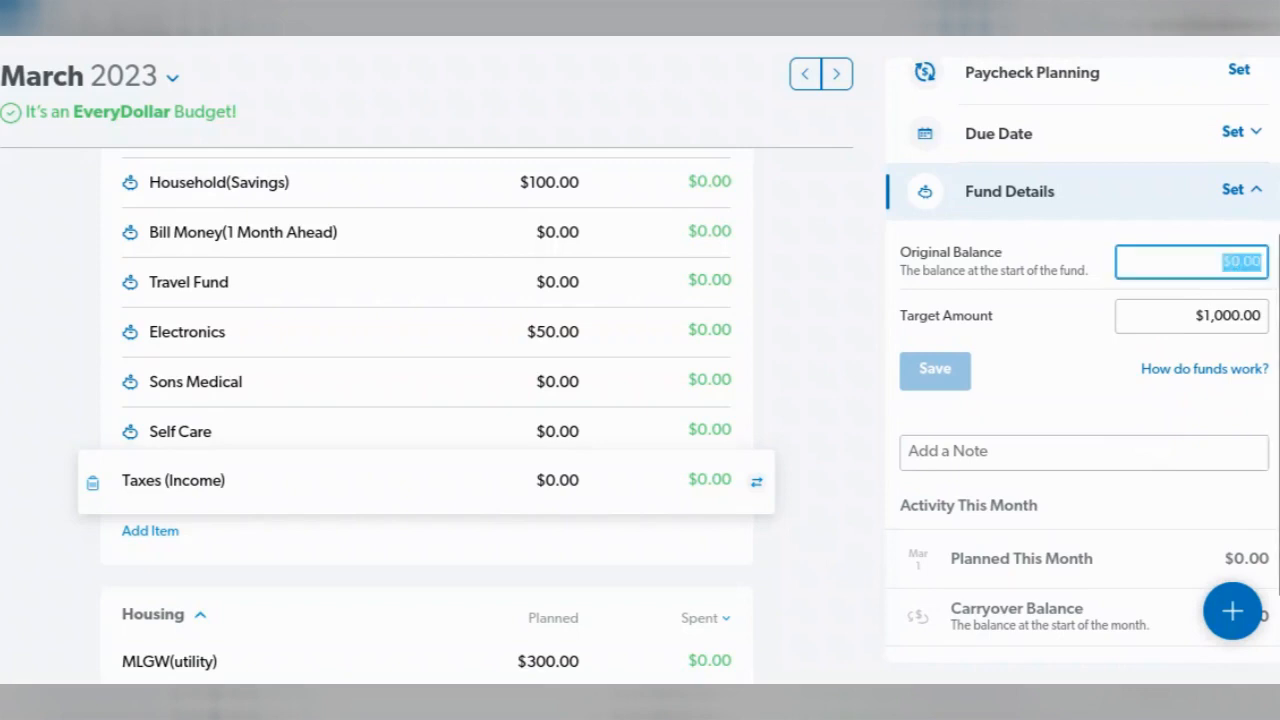
text(100)
key(Tab)
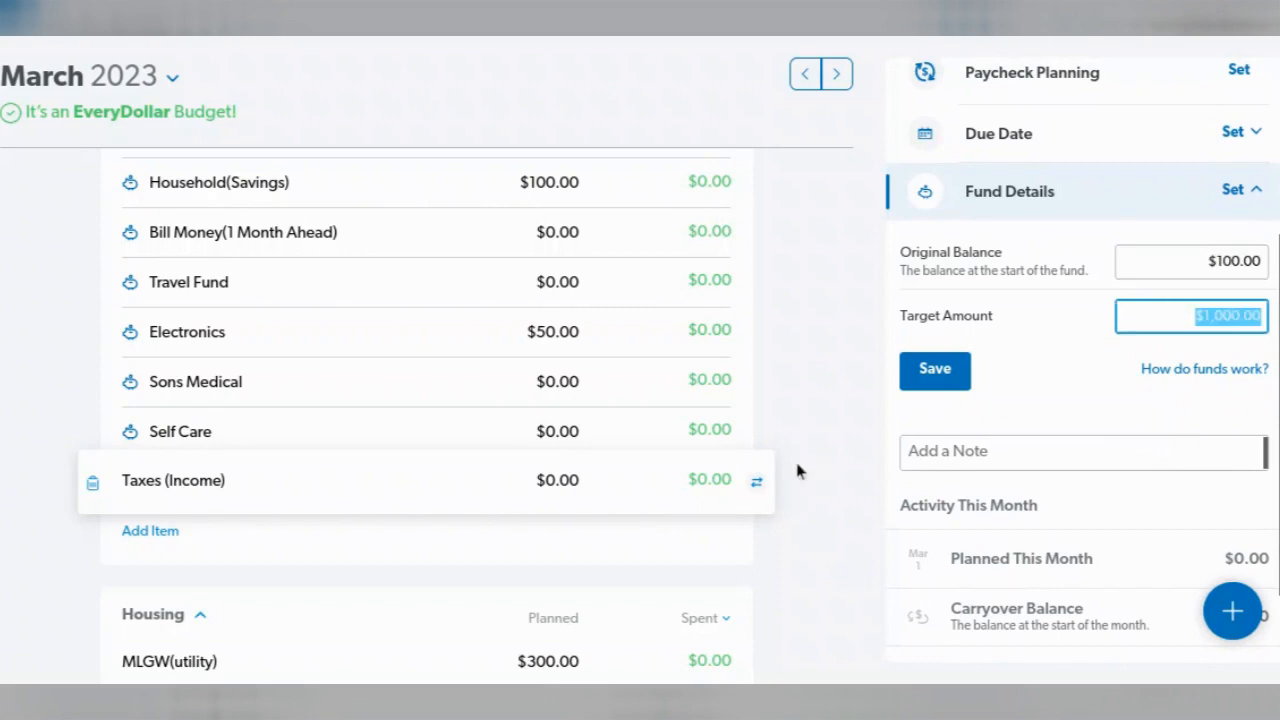
click(950, 377)
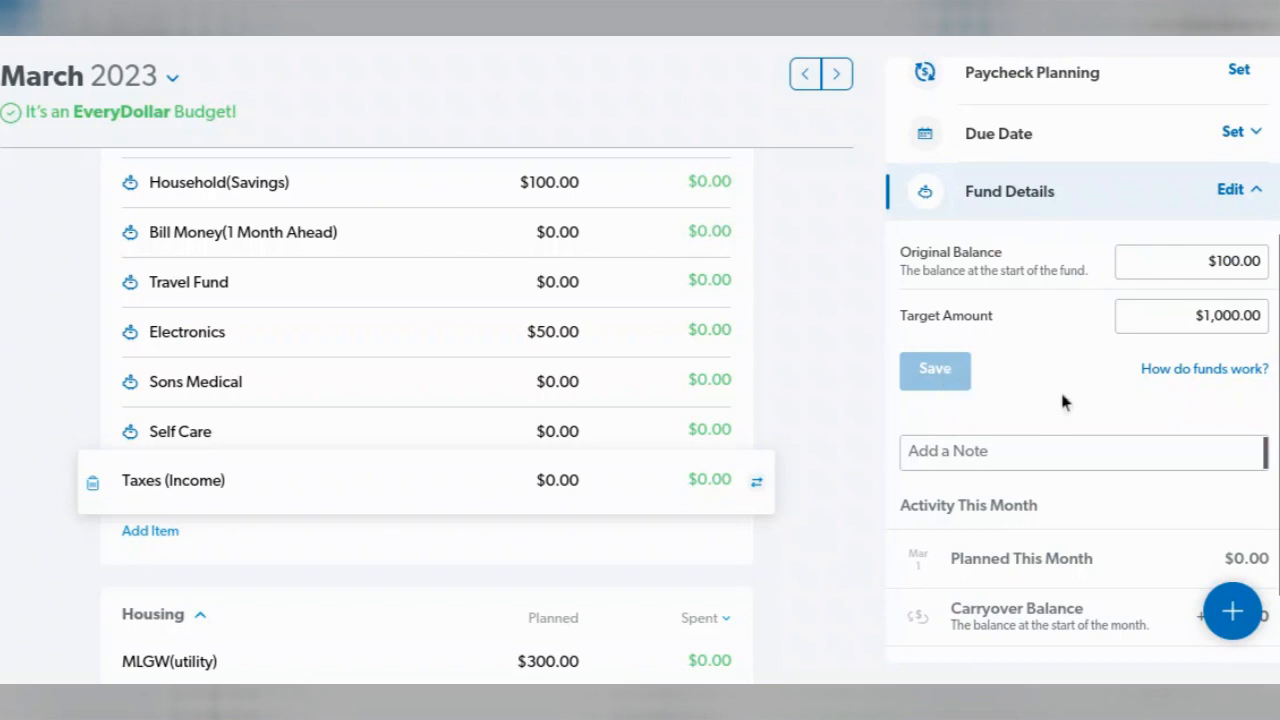
Set the planned March amount of the Taxes (Income) fund to $100.
scroll(1060, 389, down, 2)
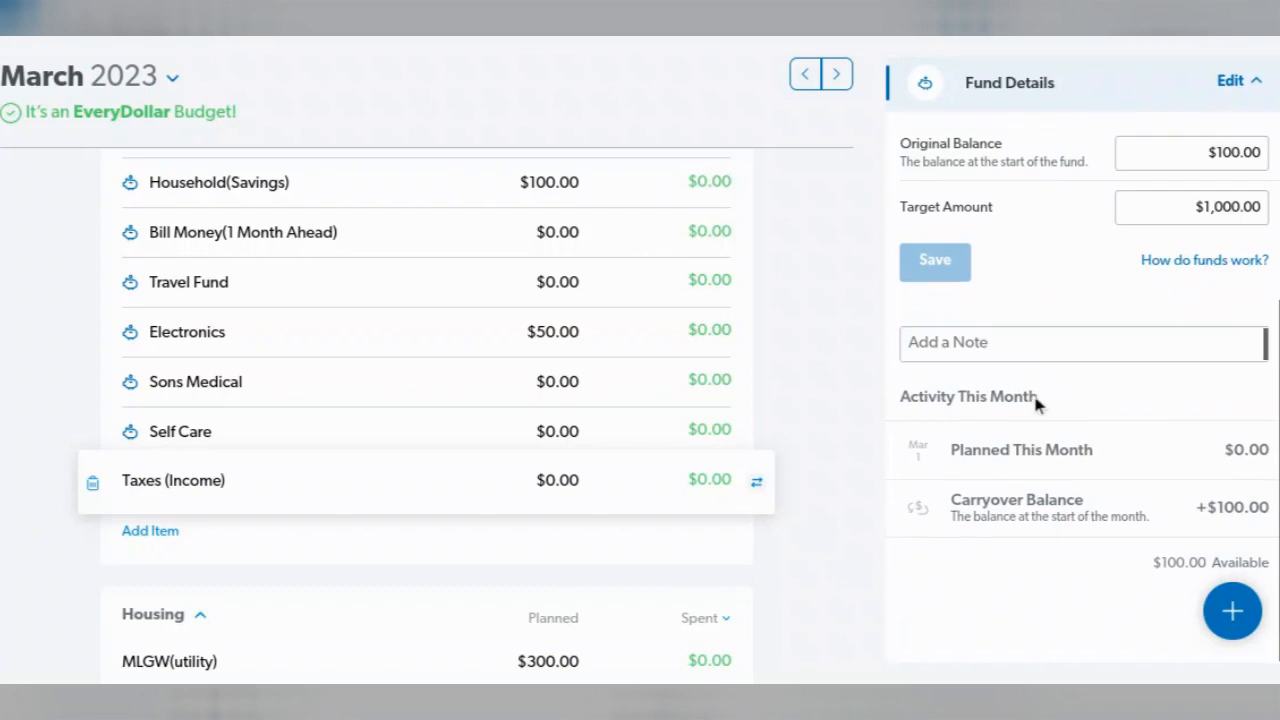
click(566, 479)
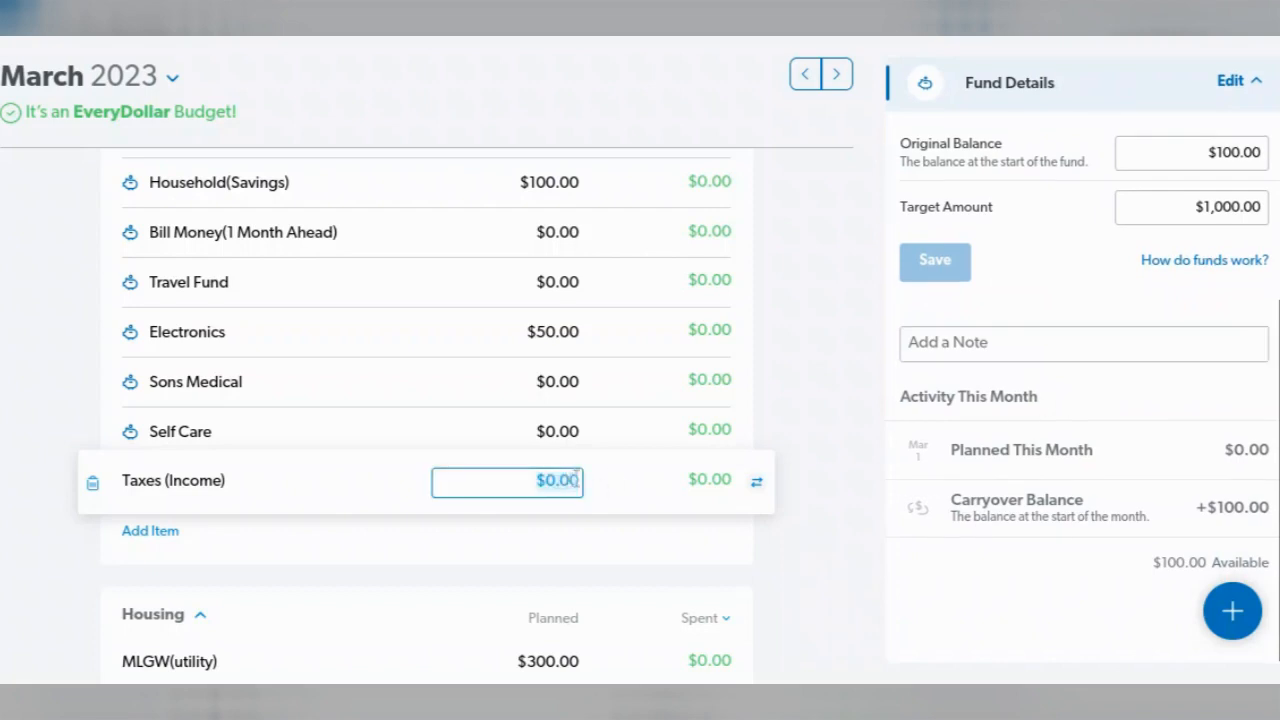
text(100)
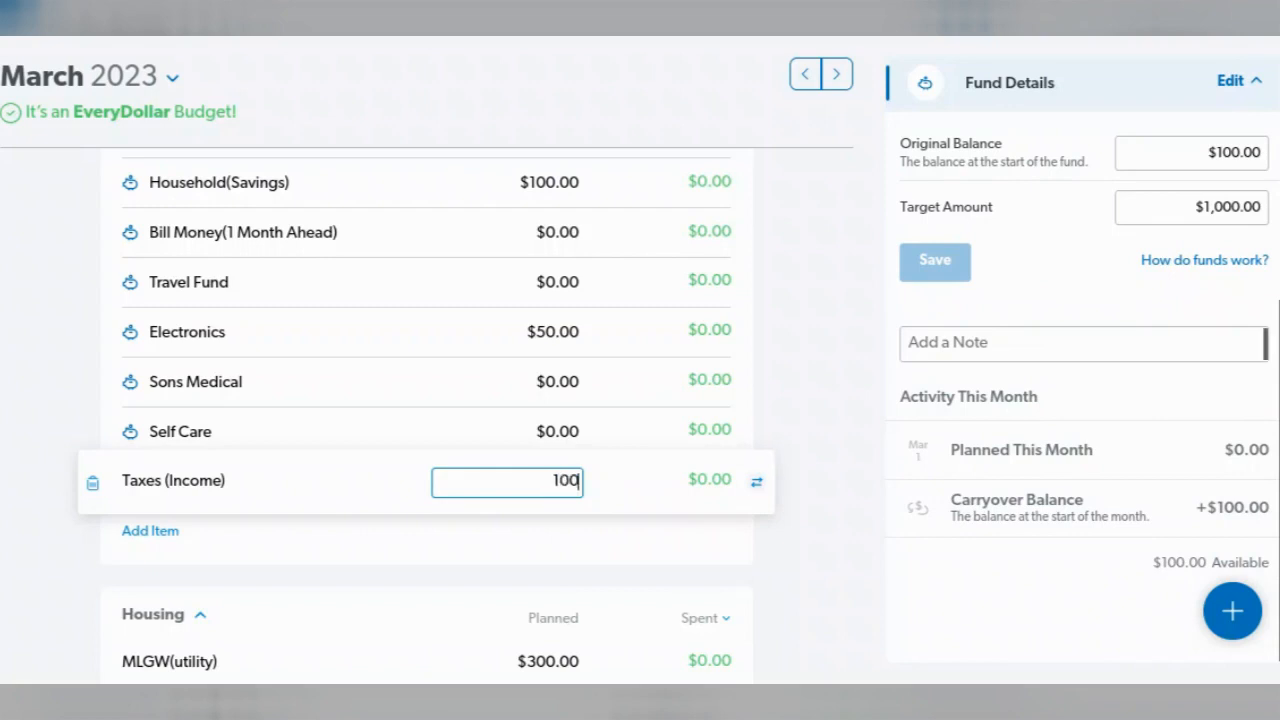
key(Tab)
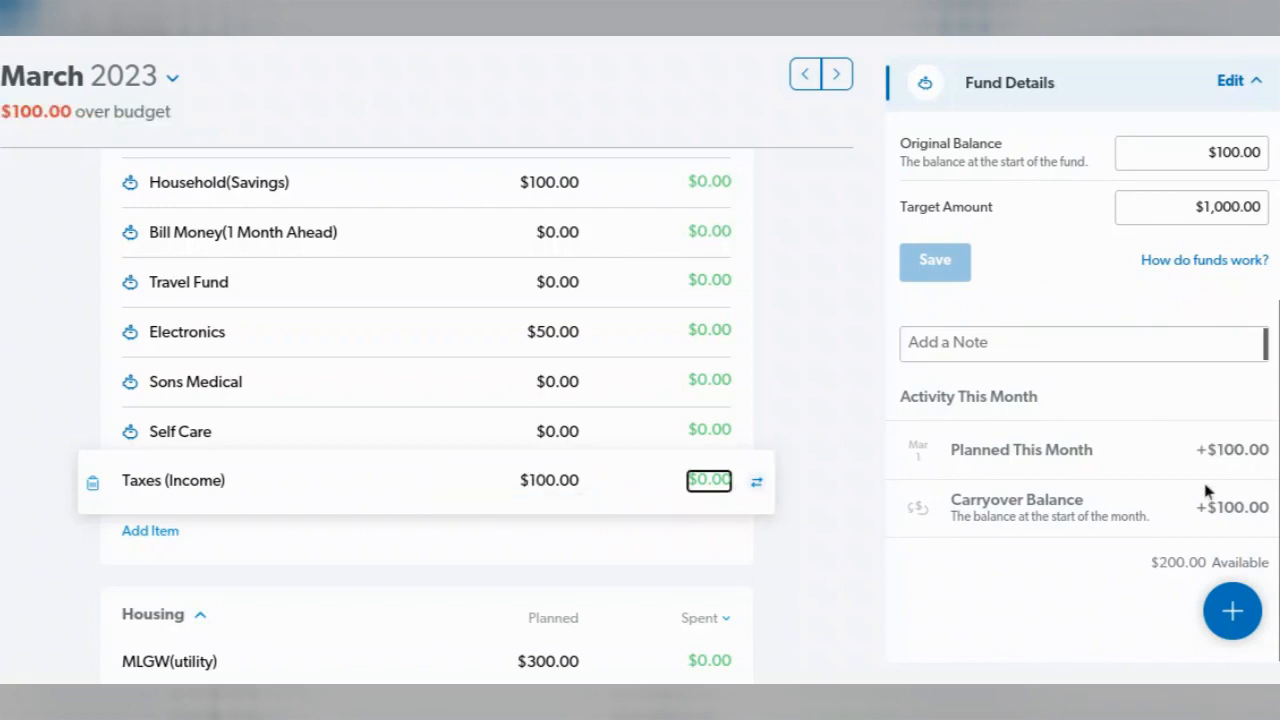
Track a $200 expense against the Taxes (Income) fund in March.
scroll(1147, 481, up, 3)
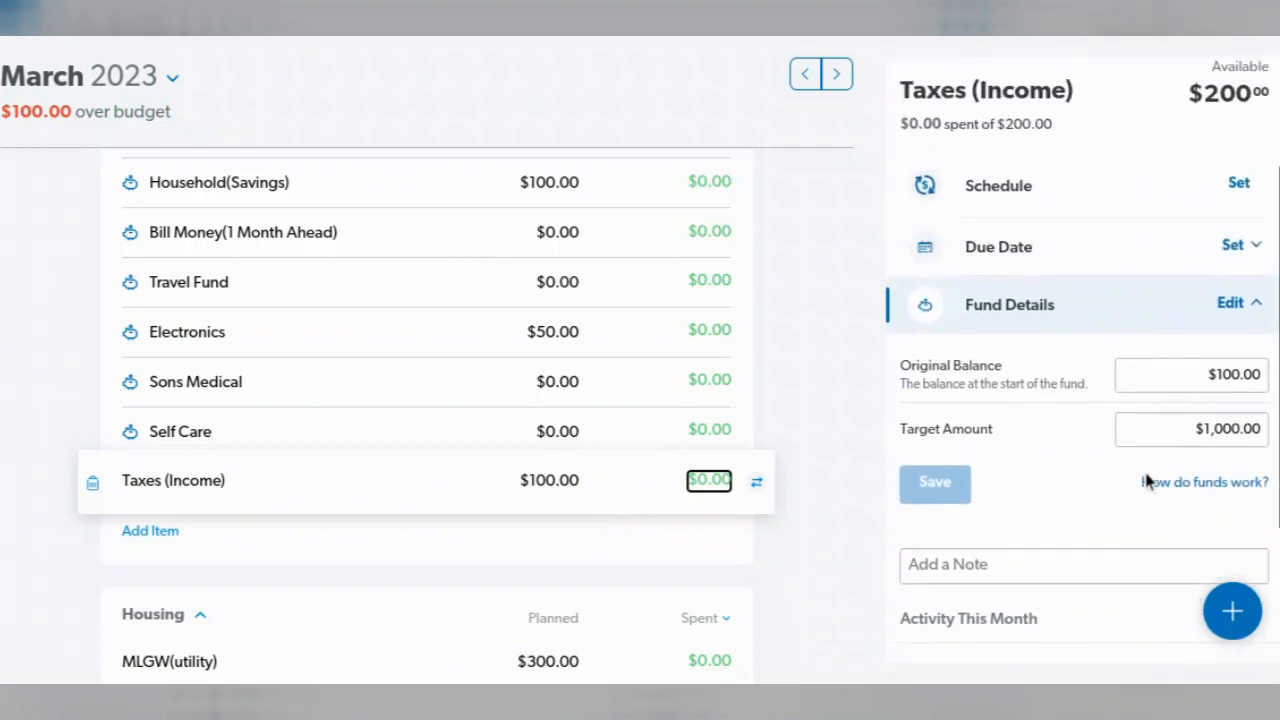
scroll(1147, 481, up, 1)
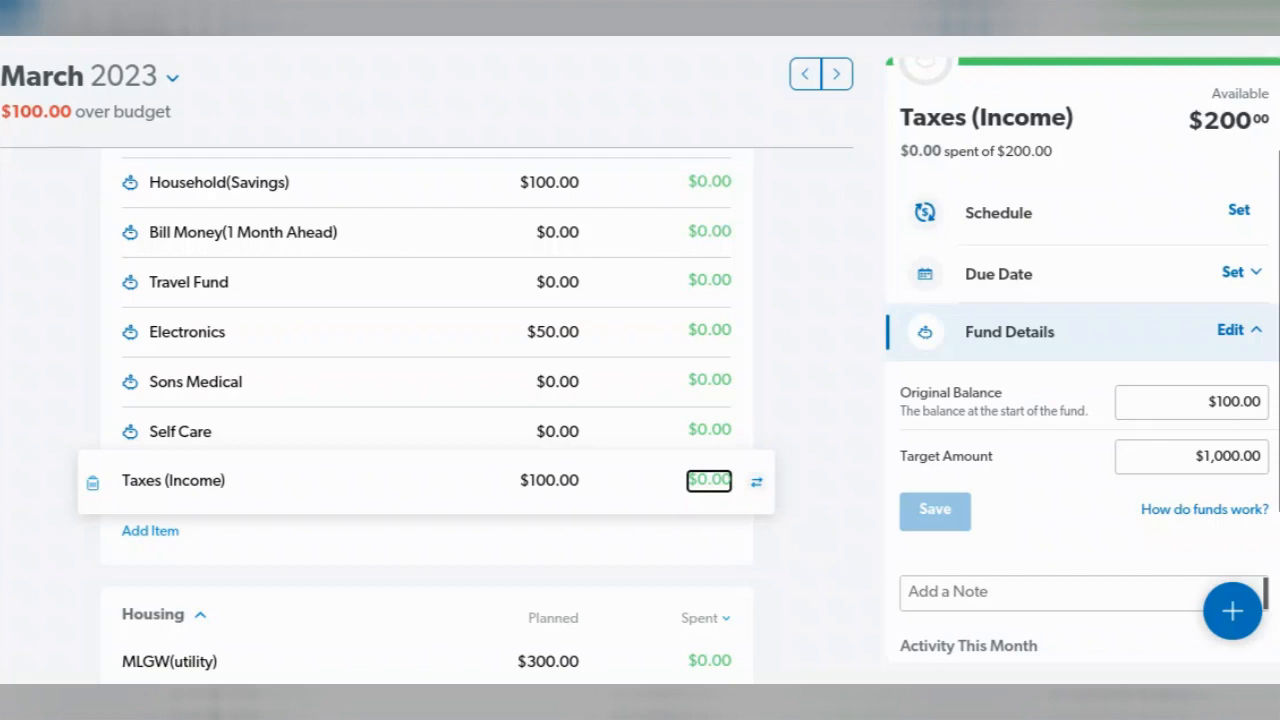
scroll(1141, 220, down, 5)
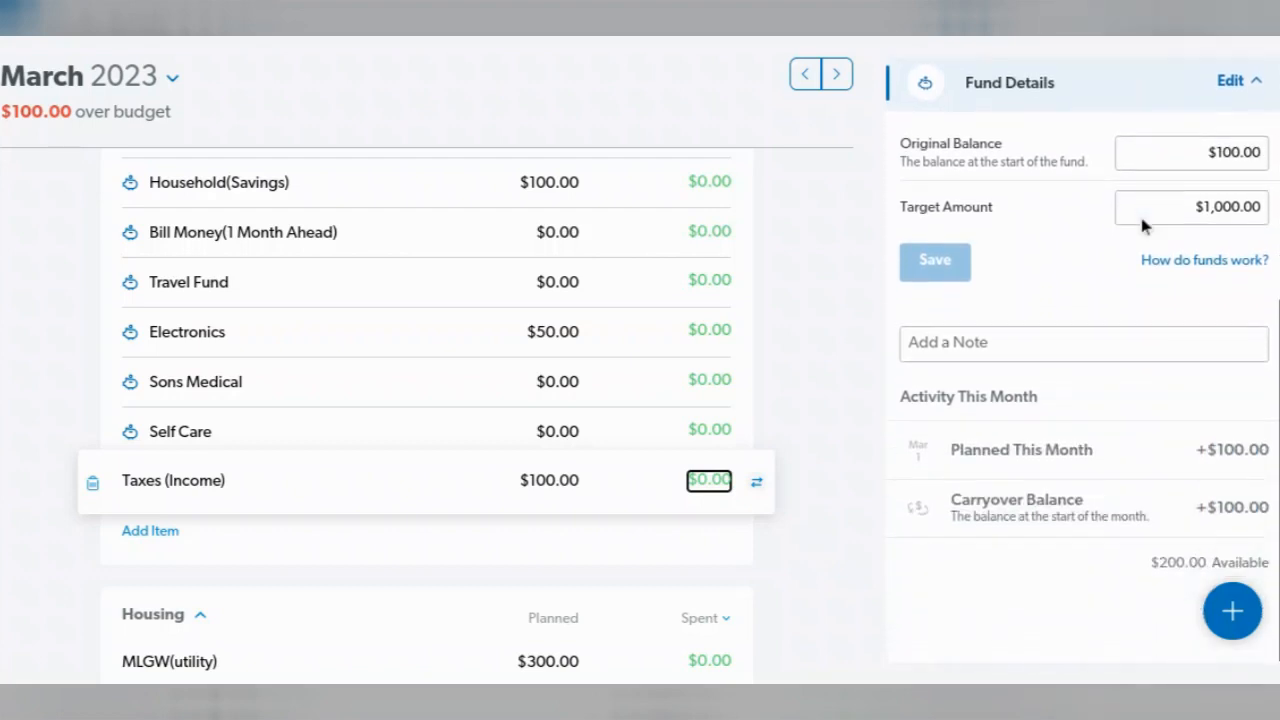
click(1234, 619)
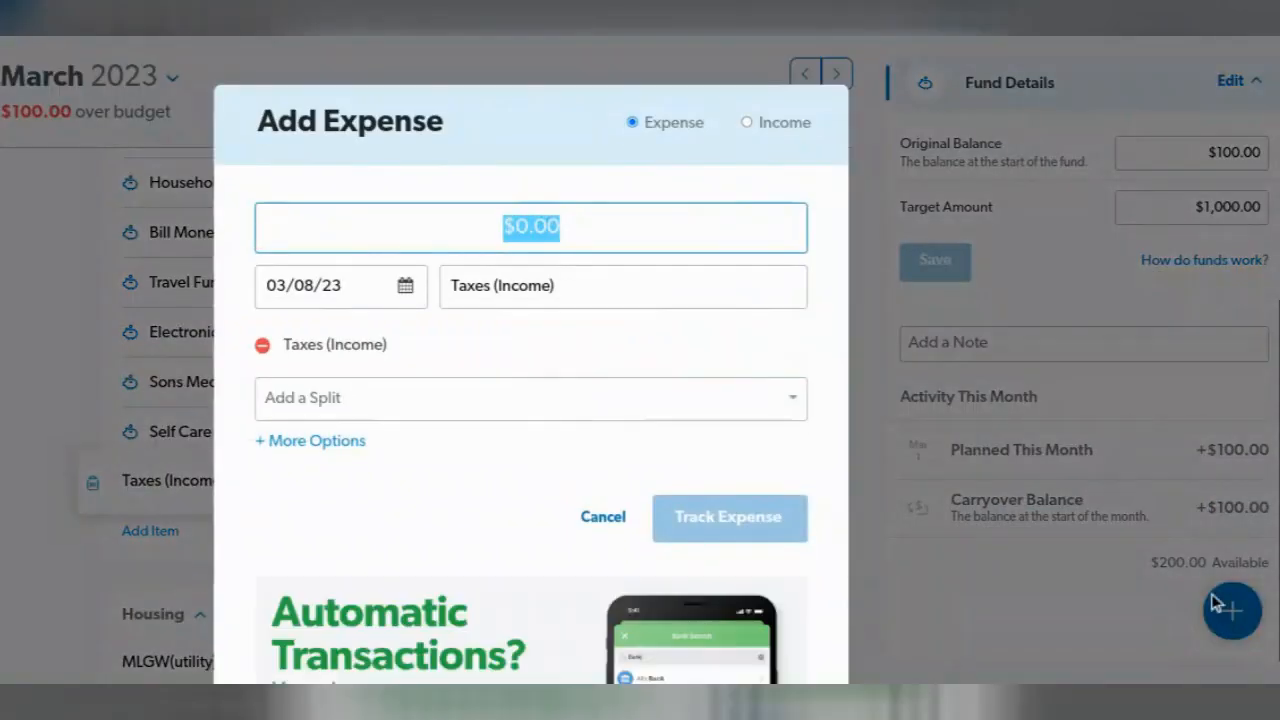
text(200)
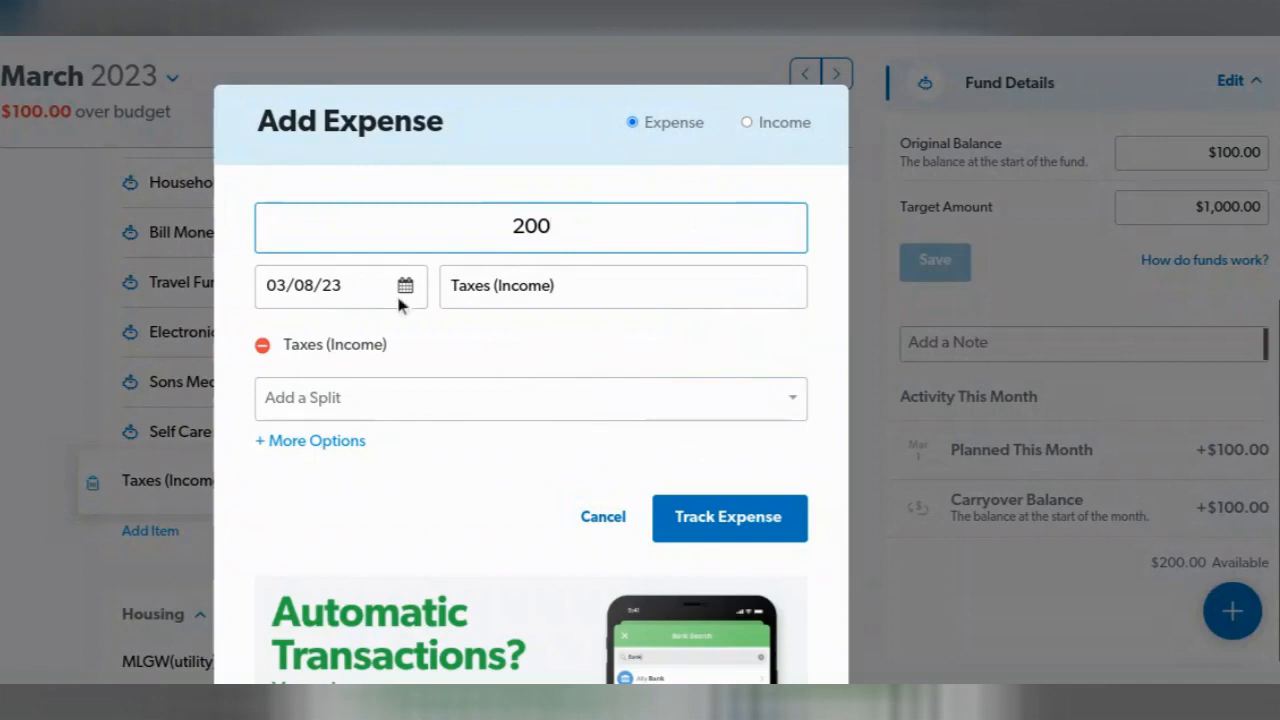
click(752, 527)
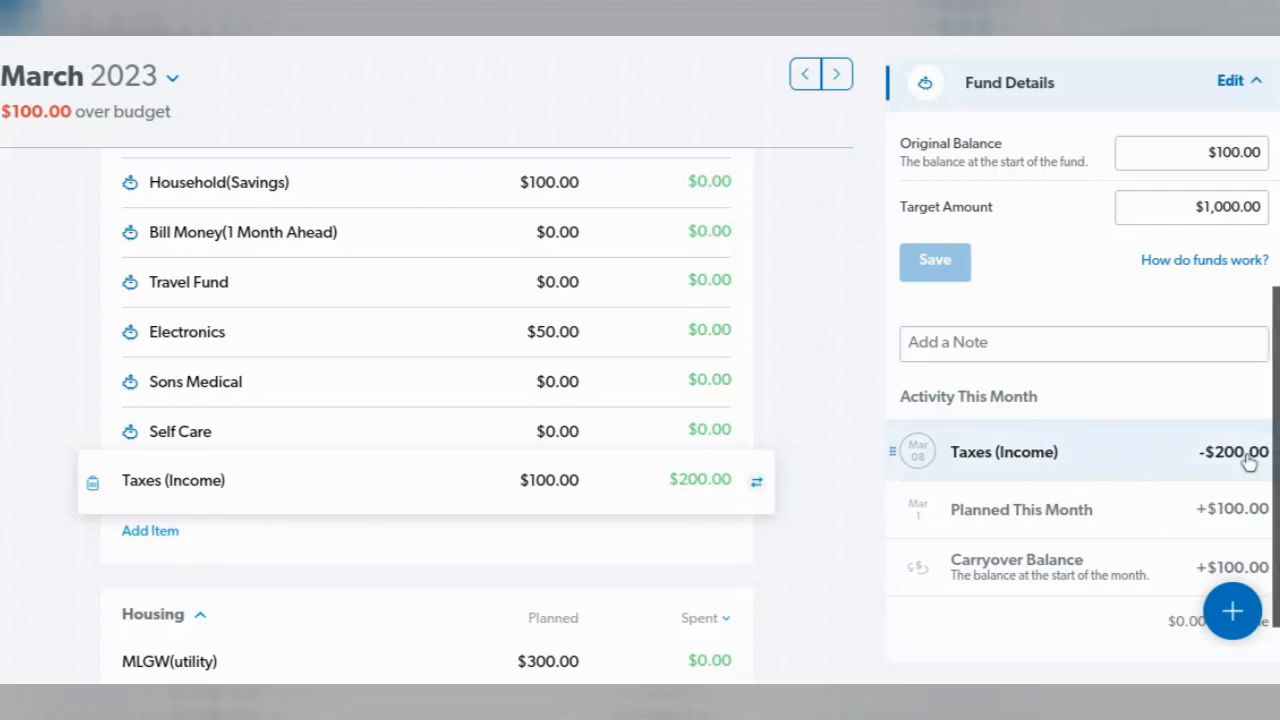
Review the Taxes (Income) fund's activity and the planned amounts in the March income, savings, housing, transportation, food and lifestyle groups.
scroll(1150, 481, down, 1)
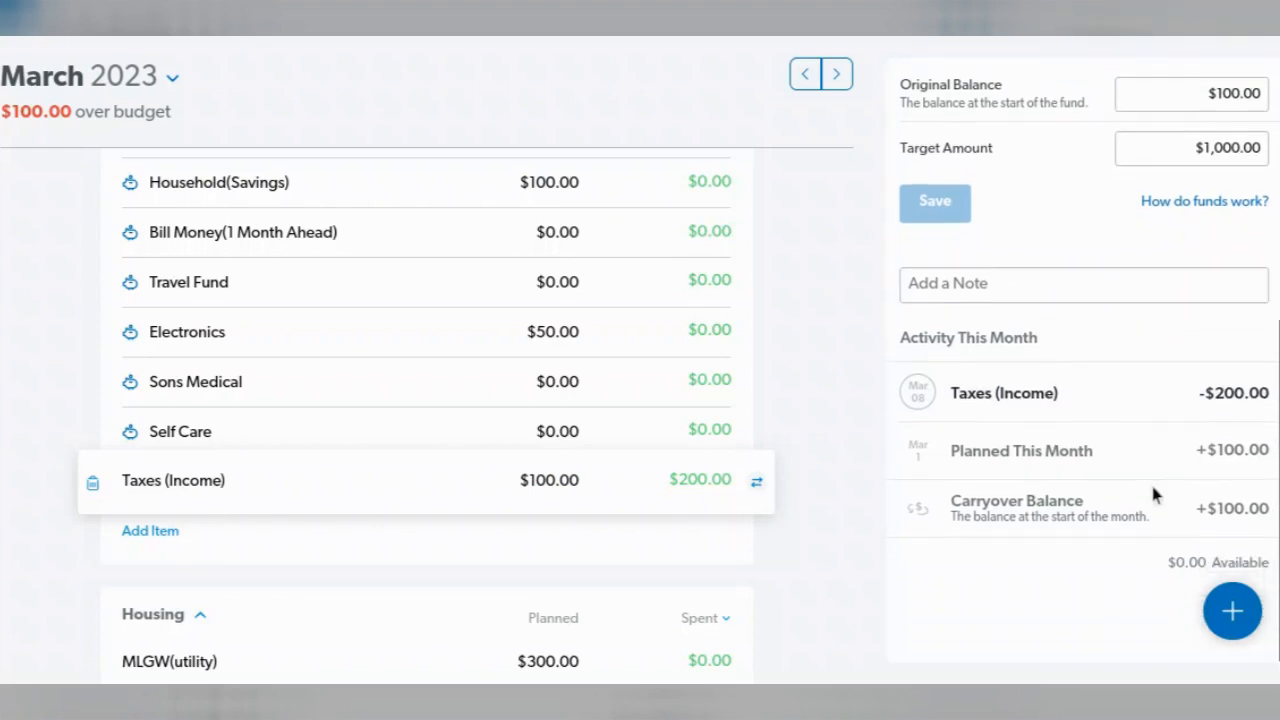
scroll(1150, 481, up, 4)
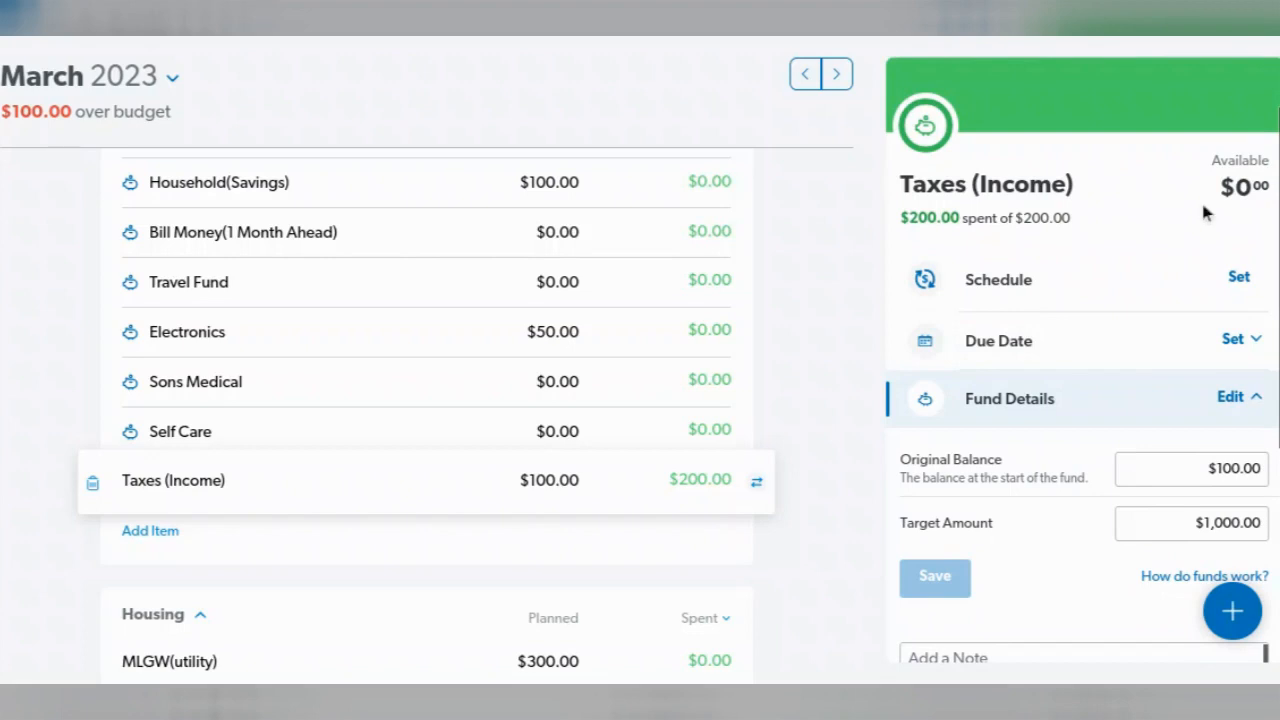
scroll(538, 380, up, 5)
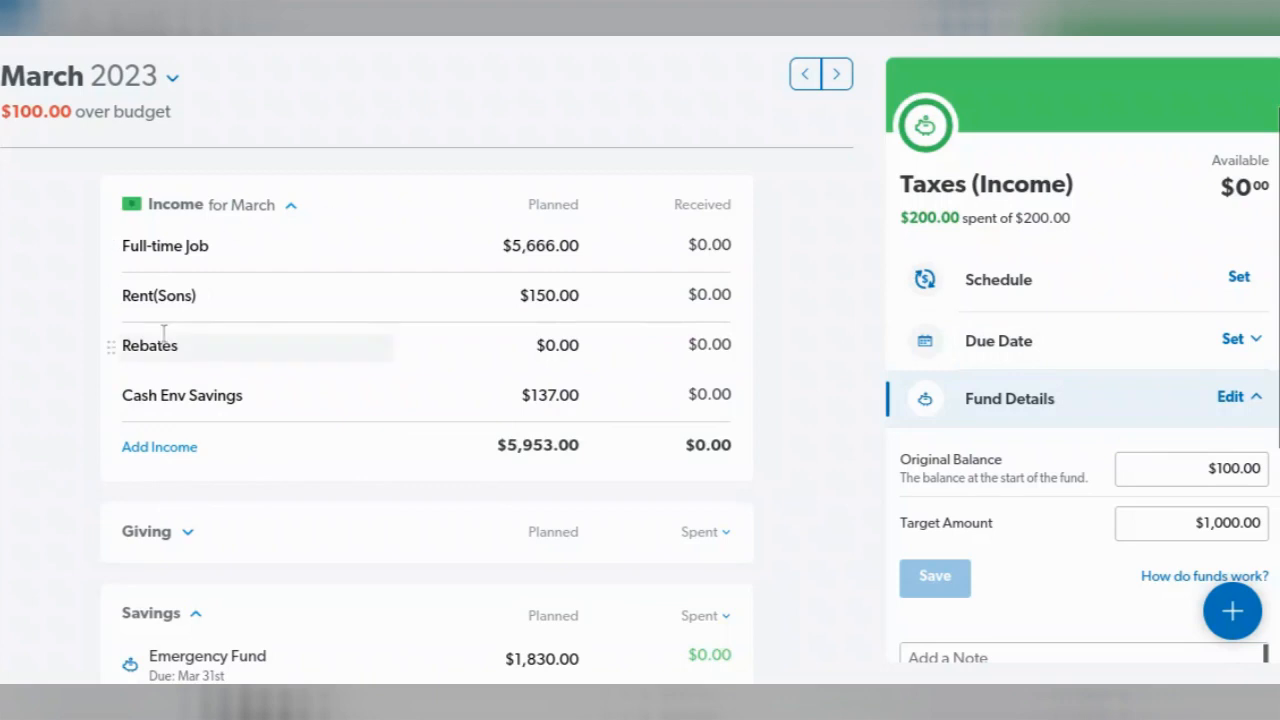
scroll(303, 423, down, 10)
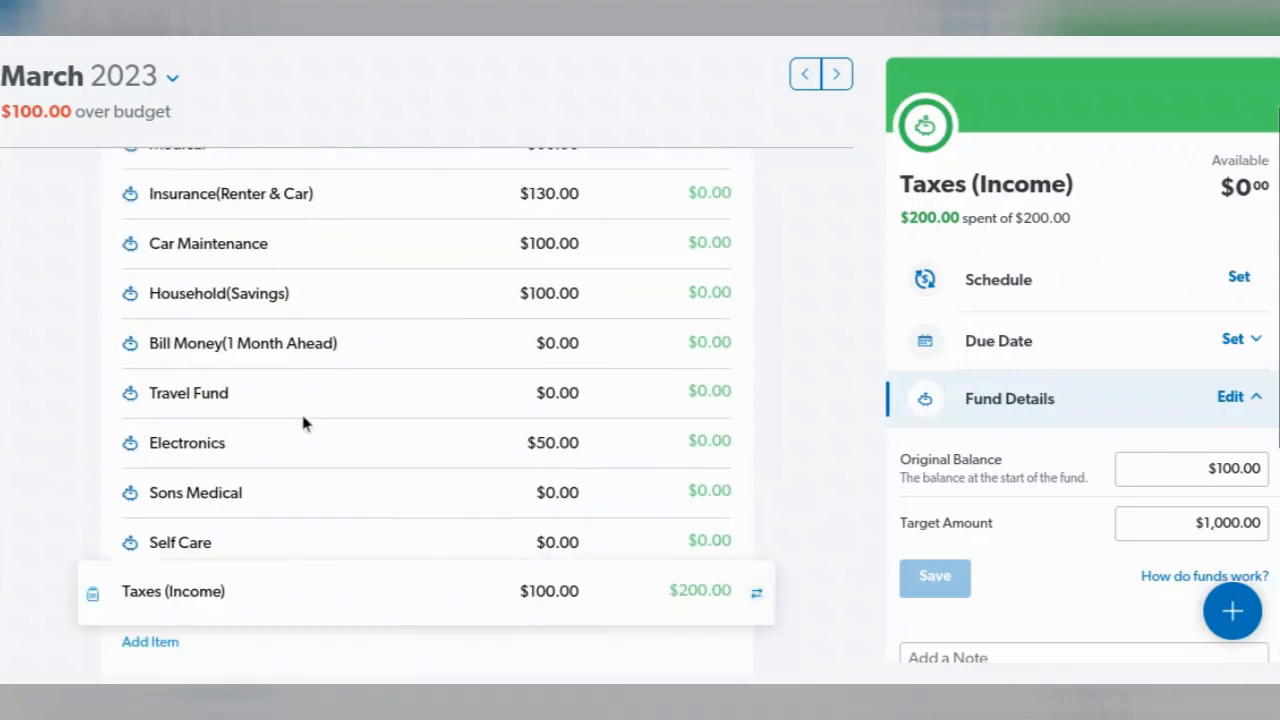
scroll(303, 423, down, 5)
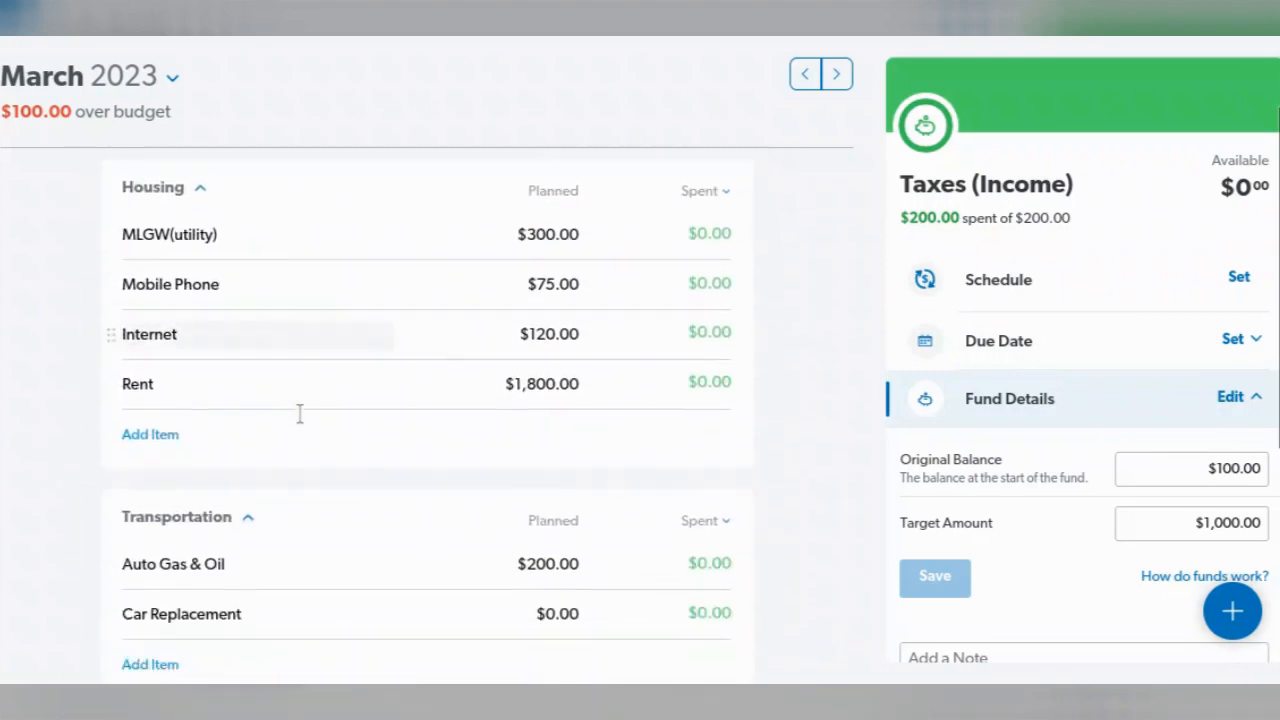
scroll(300, 413, down, 1)
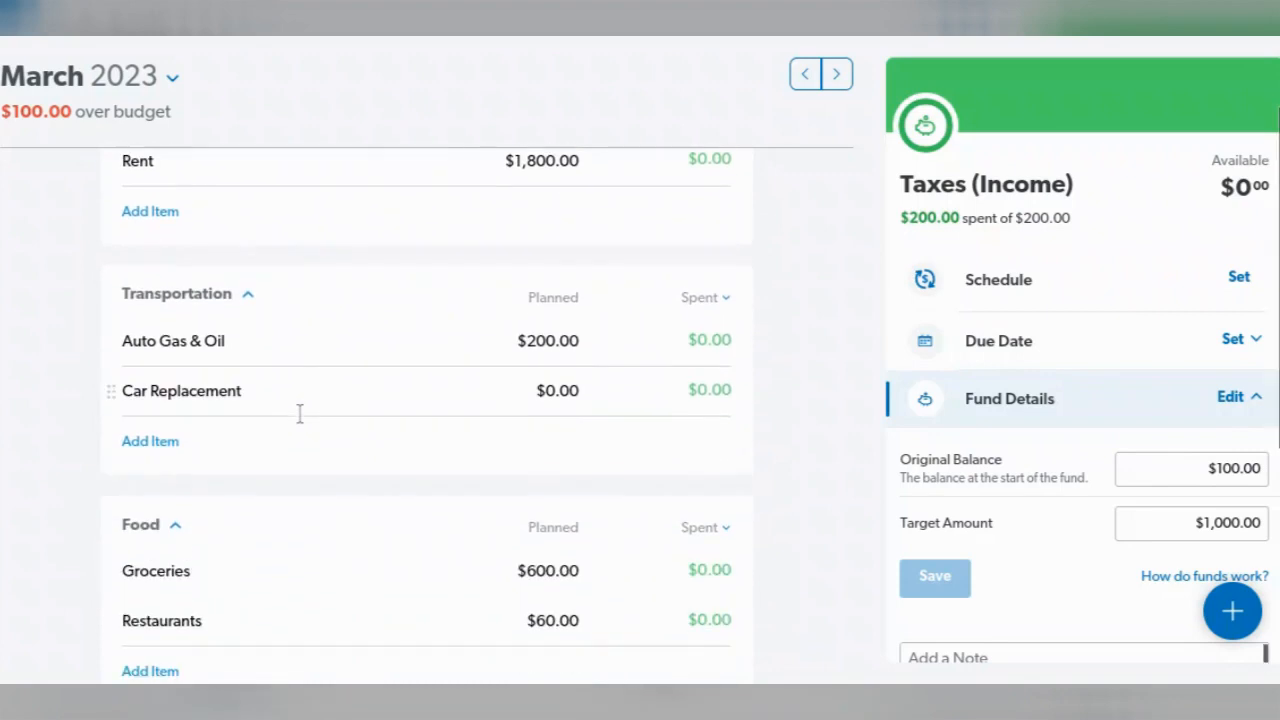
scroll(300, 413, down, 3)
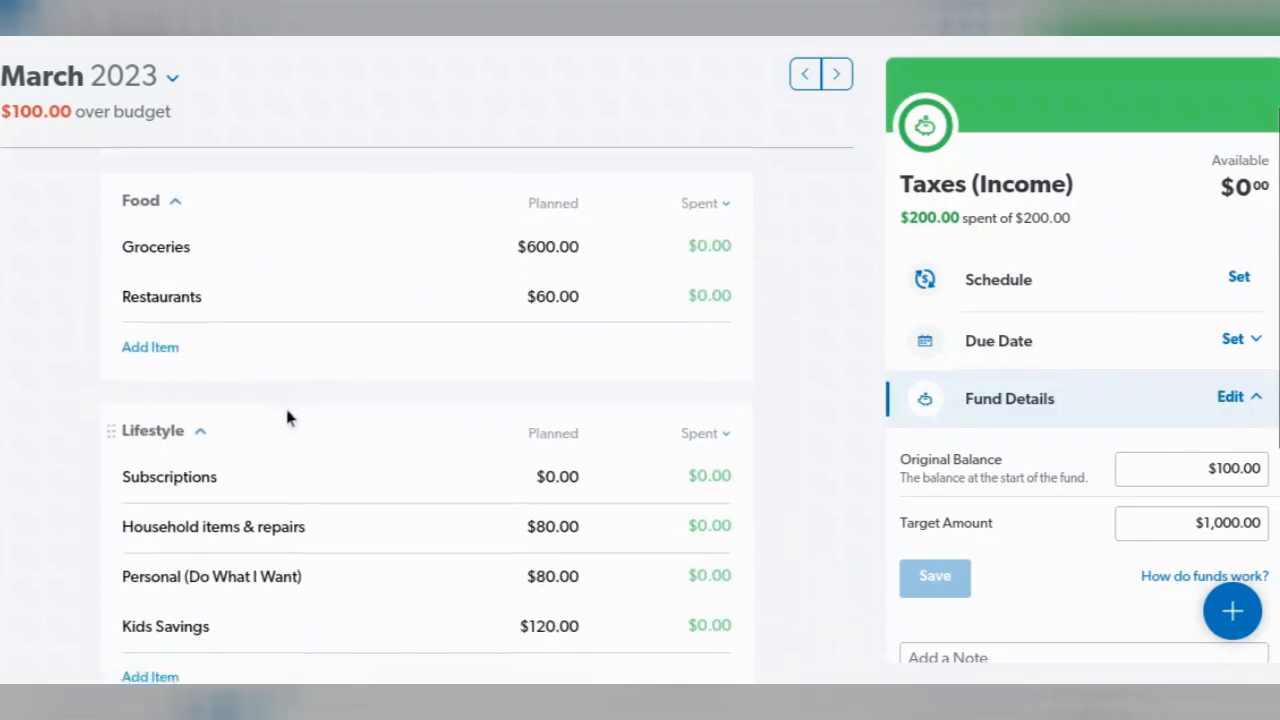
scroll(286, 417, down, 1)
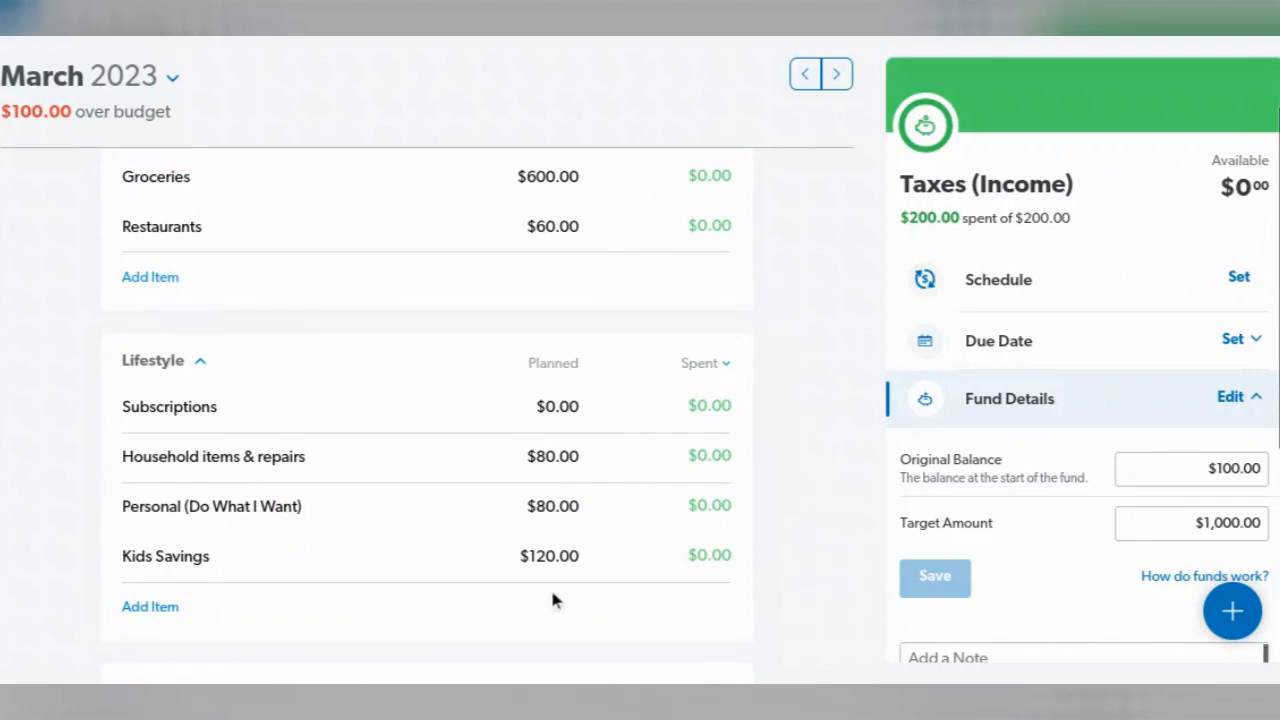
scroll(634, 300, up, 10)
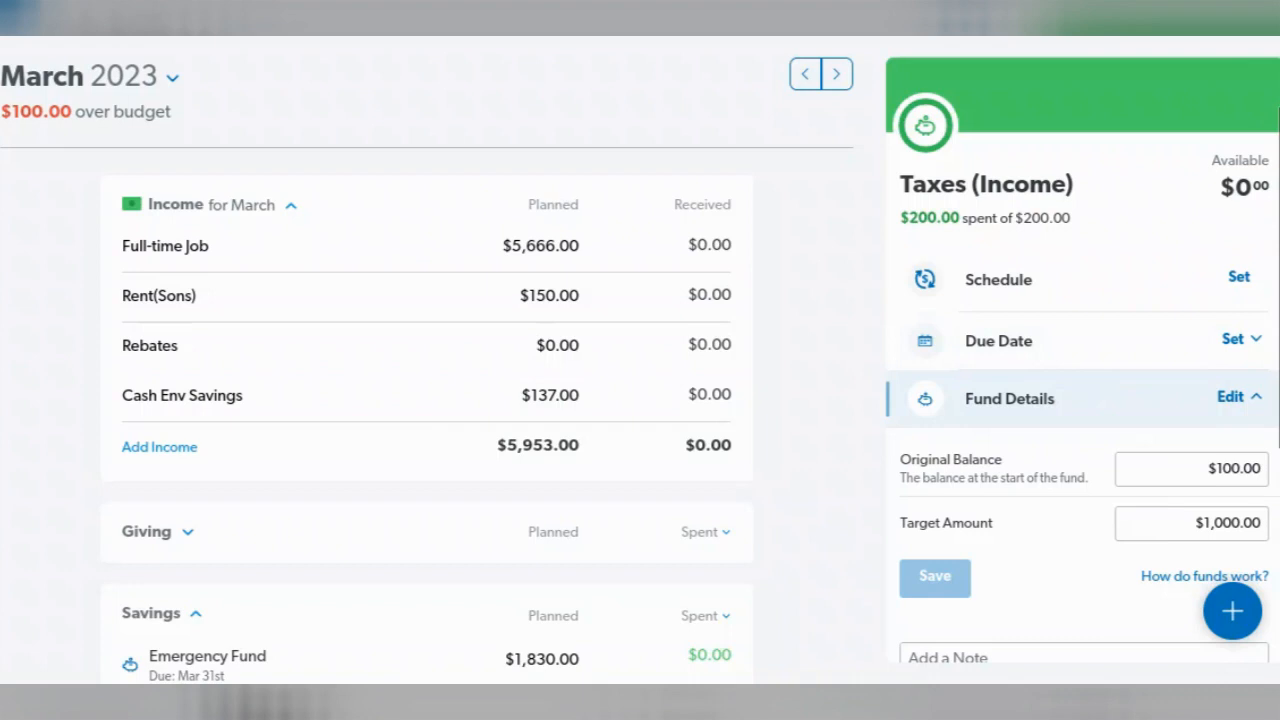
Reset the planned March amount of the Taxes (Income) fund to $0 and delete its $200 expense.
scroll(1087, 383, down, 3)
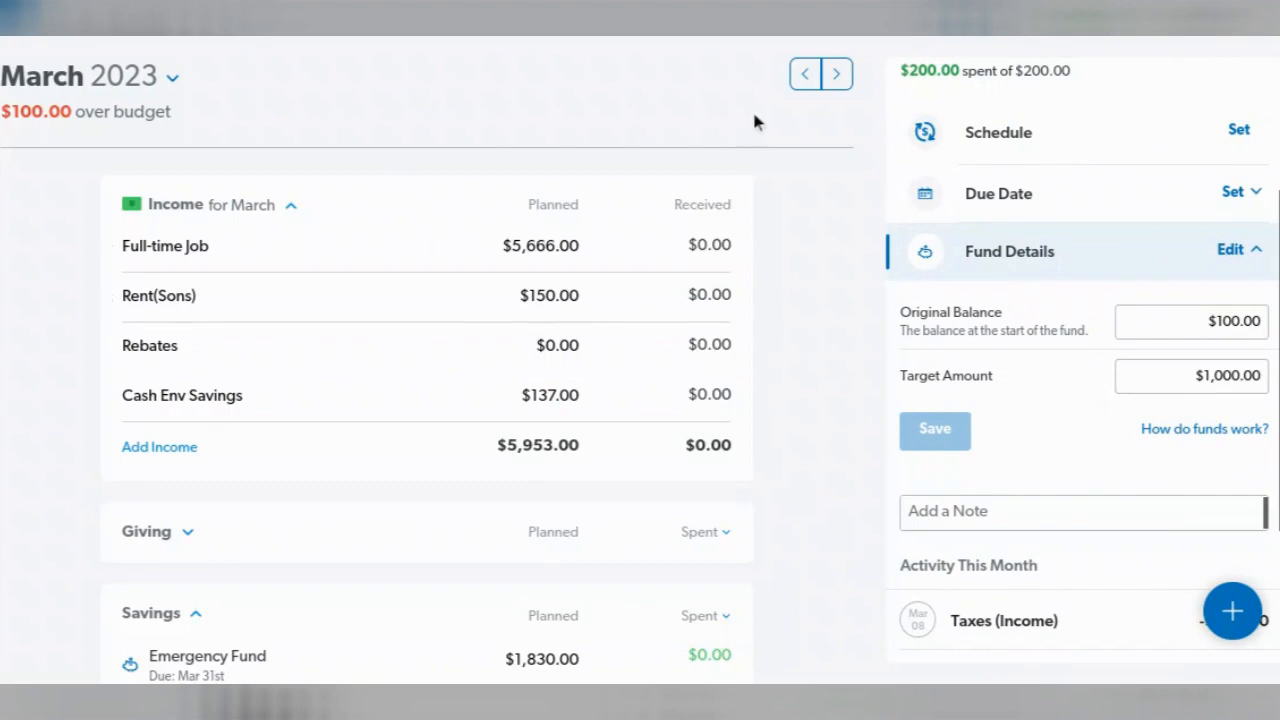
scroll(547, 390, down, 10)
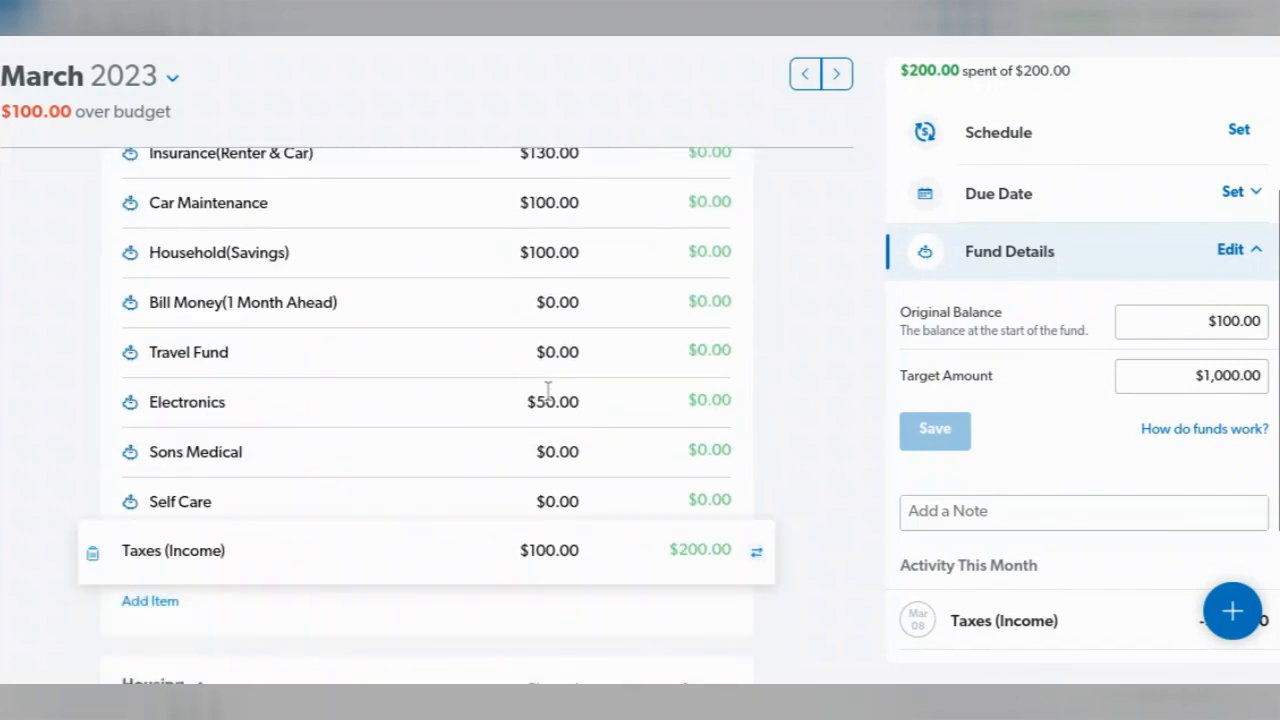
scroll(547, 390, down, 1)
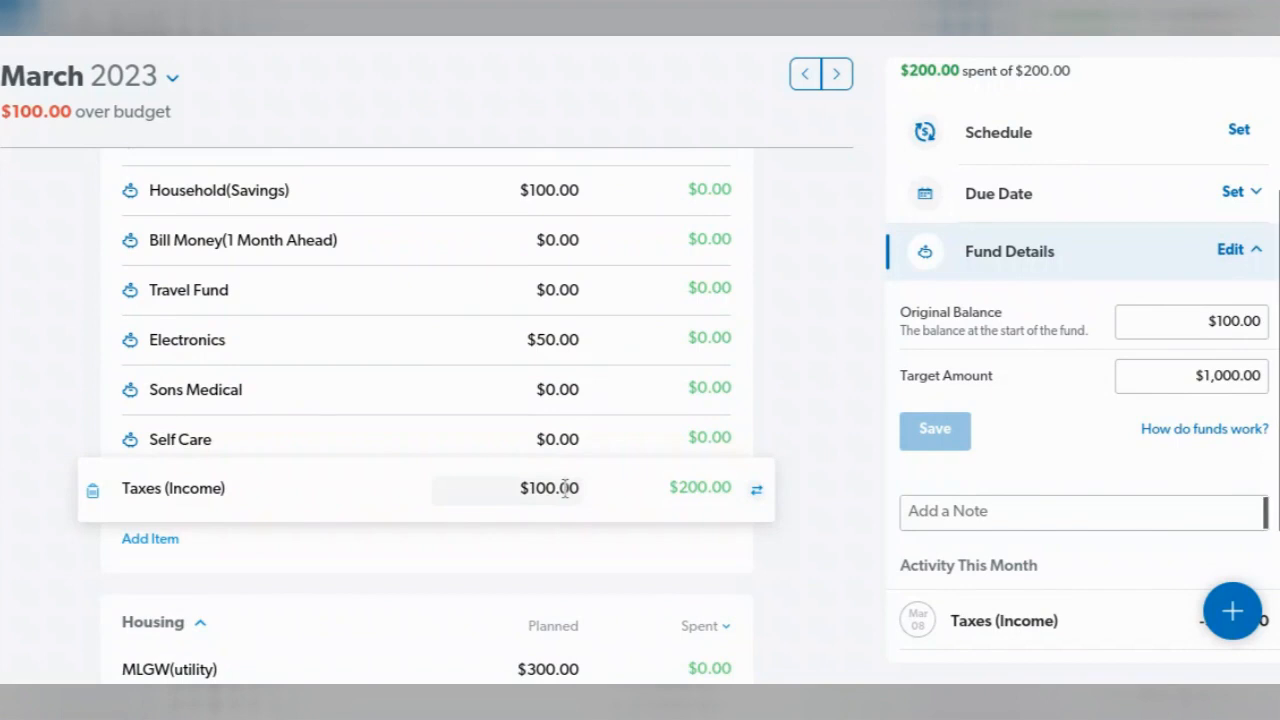
click(565, 488)
scroll(1096, 340, down, 1)
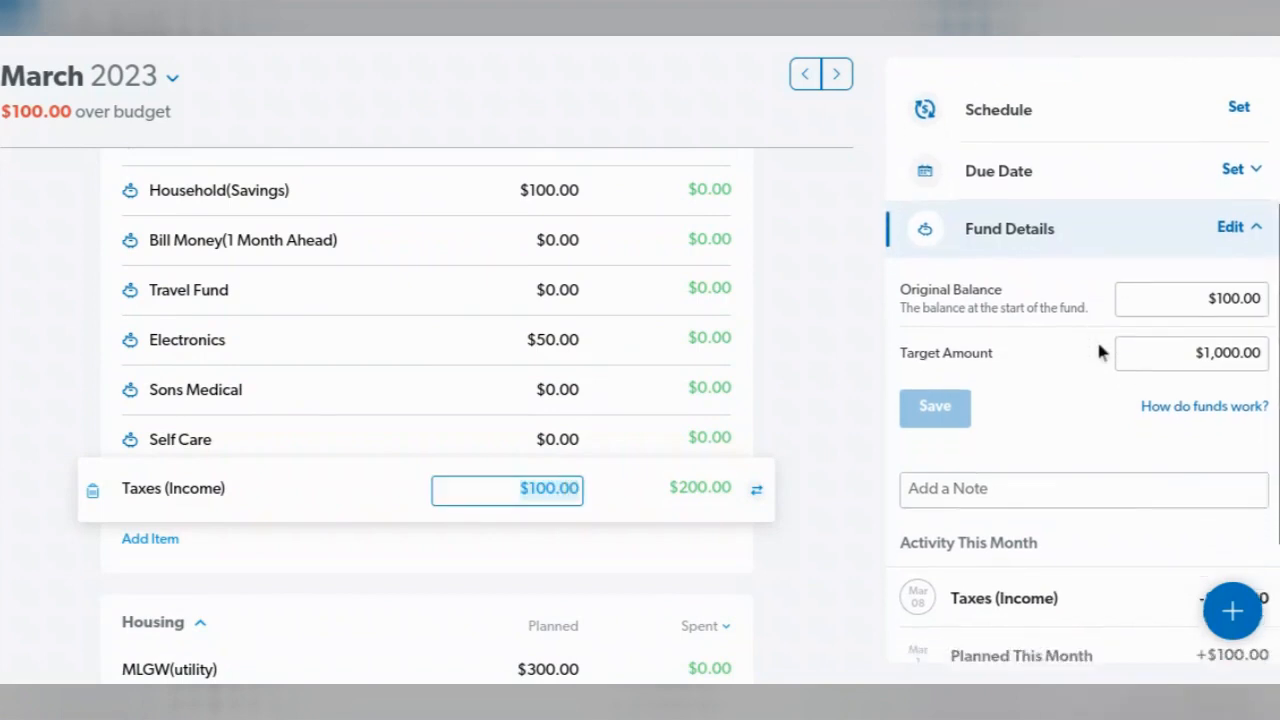
scroll(1098, 350, down, 2)
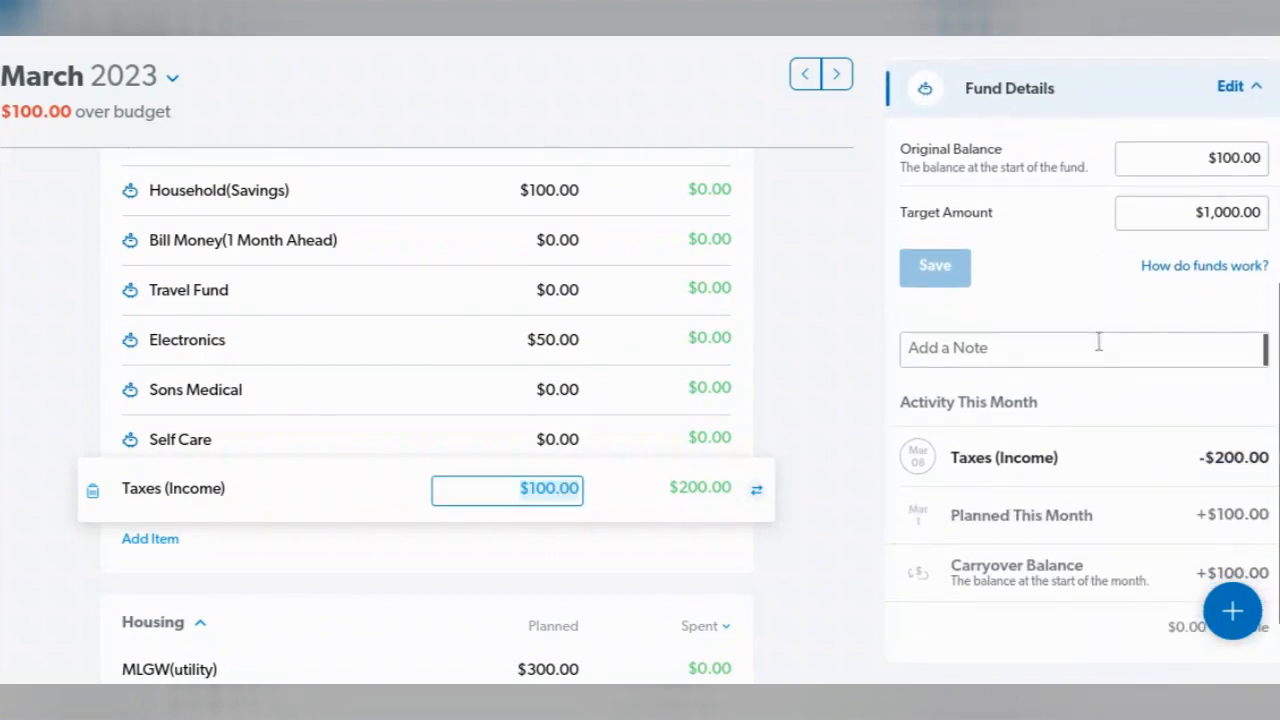
text(0)
key(Tab)
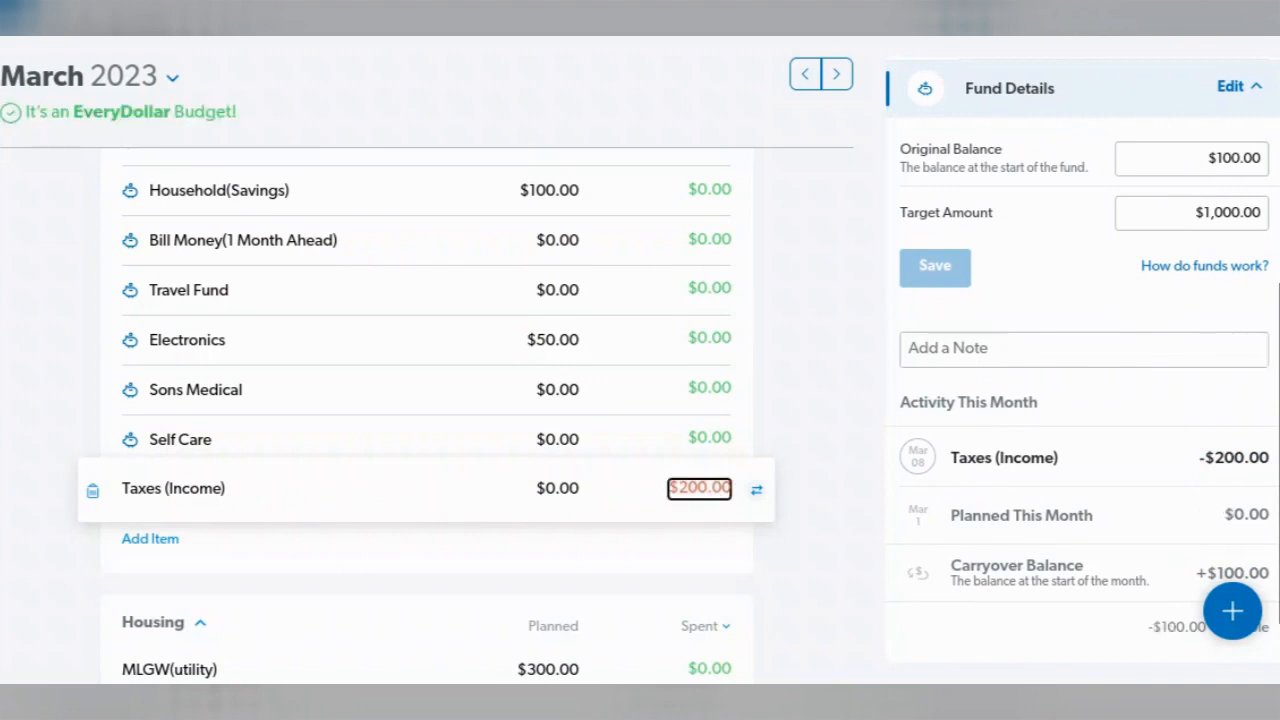
click(1115, 475)
click(297, 522)
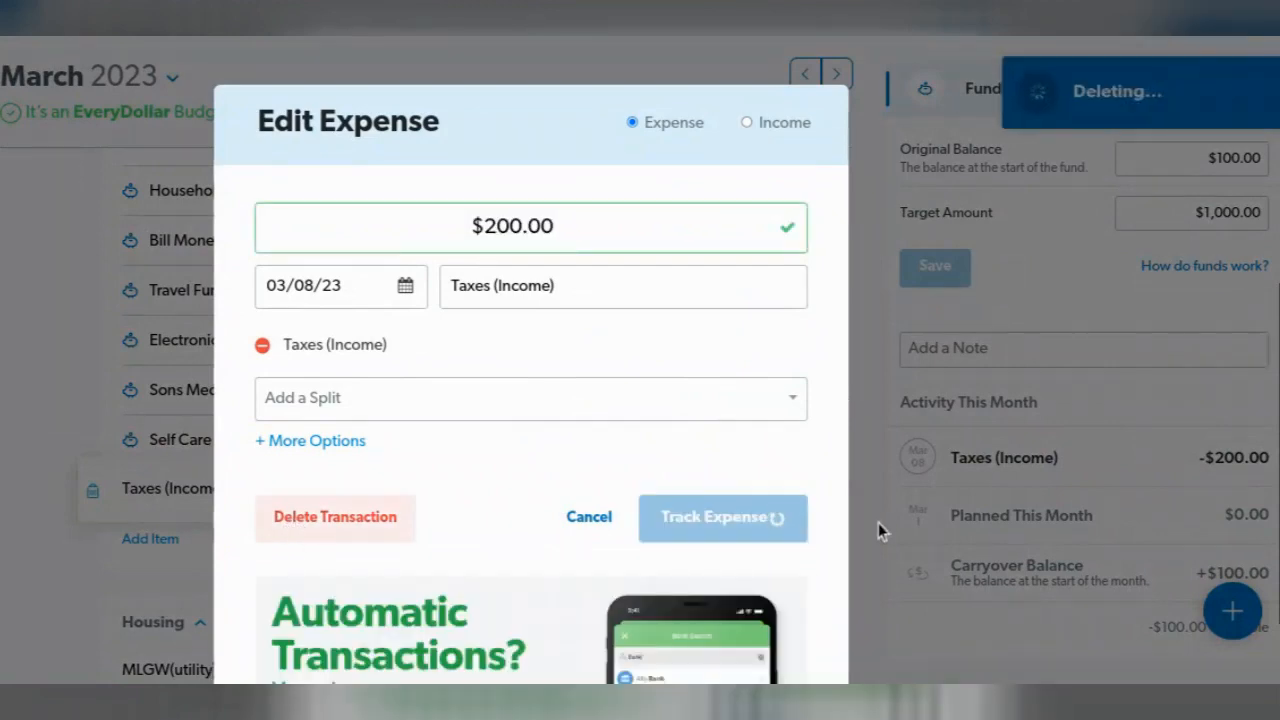